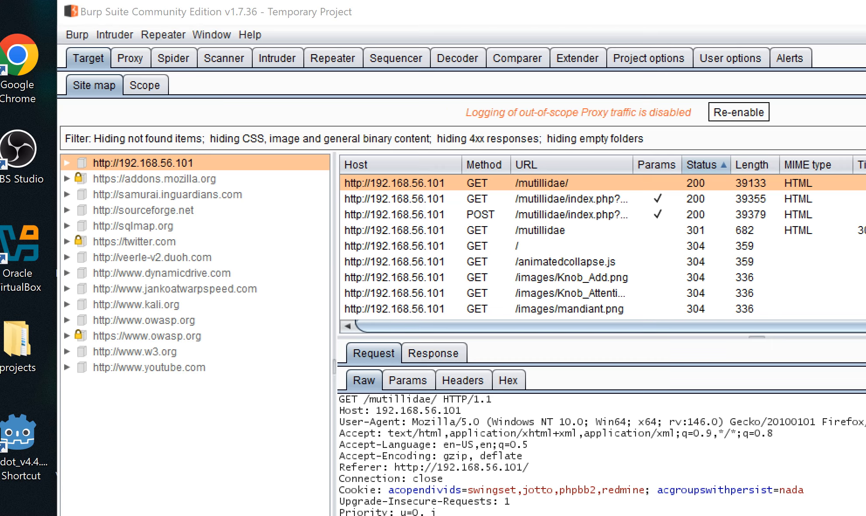
Move from Target > Scope to the Proxy Intercept view and confirm 'Intercept is off'
{"action": "left_click_drag", "start_coordinate": [810, 21], "coordinate": [792, 21]}
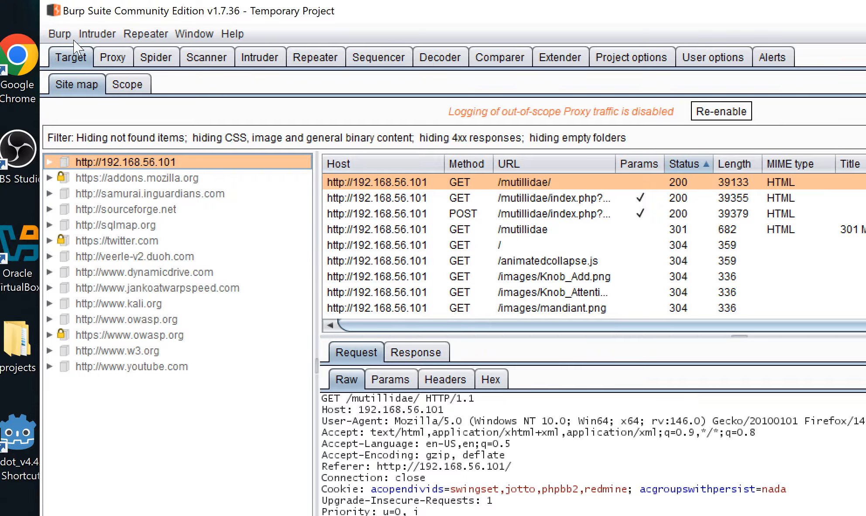
{"action": "left_click", "coordinate": [124, 86]}
{"action": "left_click", "coordinate": [111, 56]}
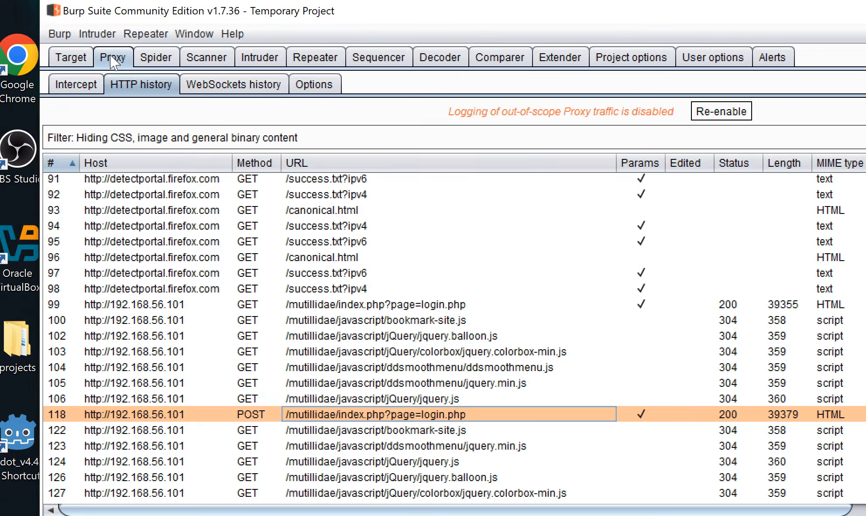
{"action": "left_click", "coordinate": [81, 85]}
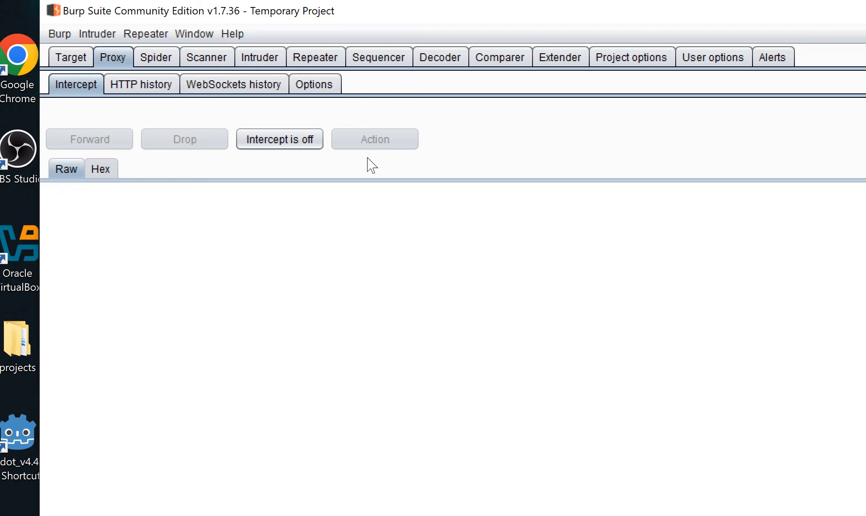
Switch to Firefox, open a new tab and begin the address with 'https'
{"action": "key", "text": "alt+Tab"}
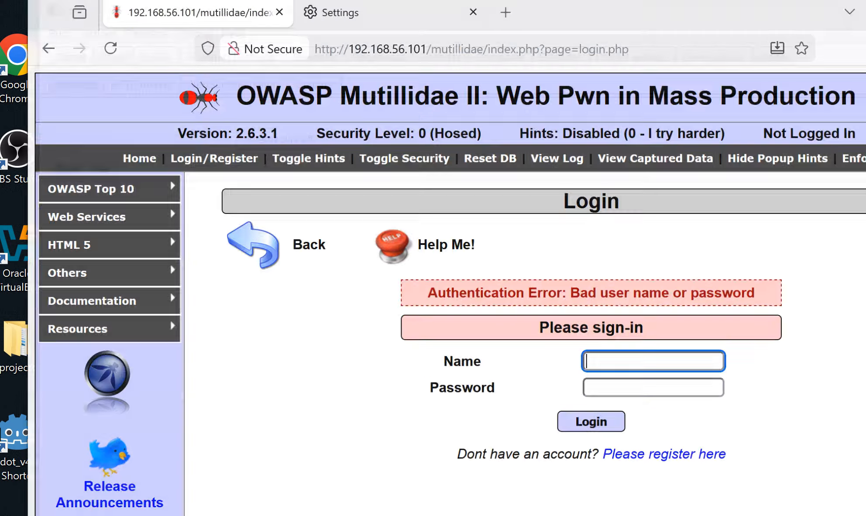
{"action": "left_click_drag", "start_coordinate": [674, 12], "coordinate": [682, 40]}
{"action": "left_click", "coordinate": [508, 33]}
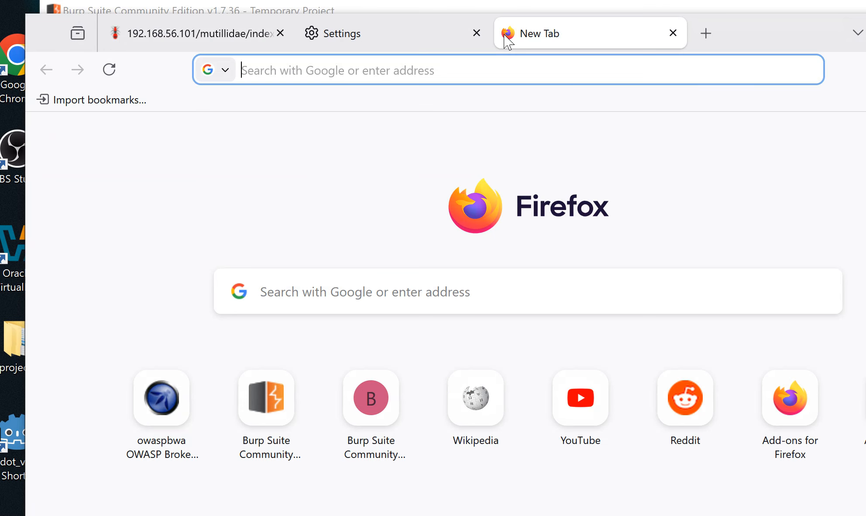
{"action": "left_click", "coordinate": [426, 71]}
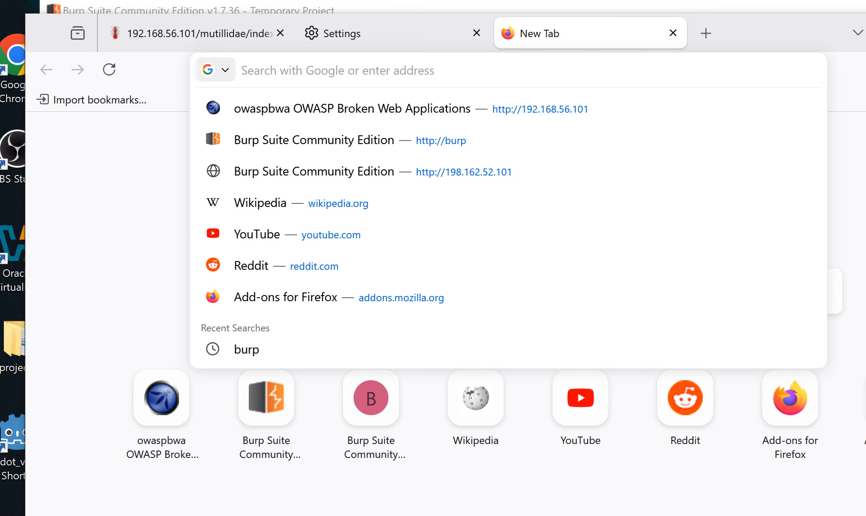
{"action": "type", "text": "http"}
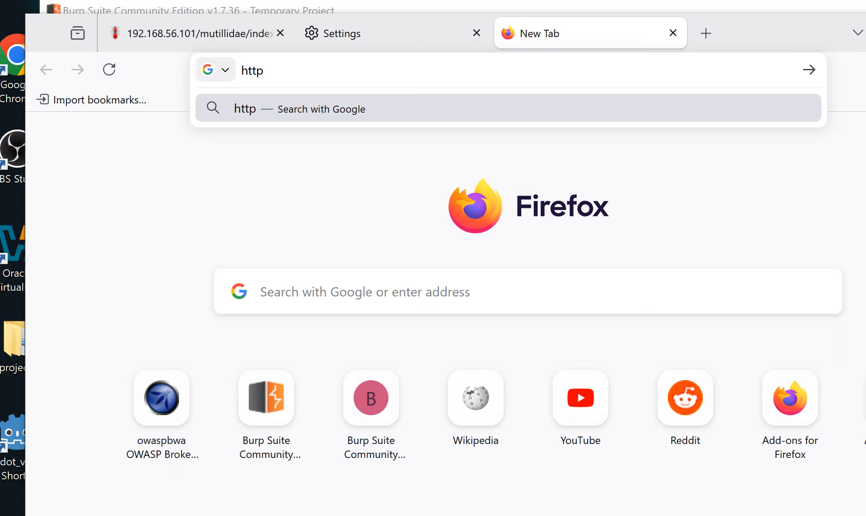
{"action": "type", "text": "s"}
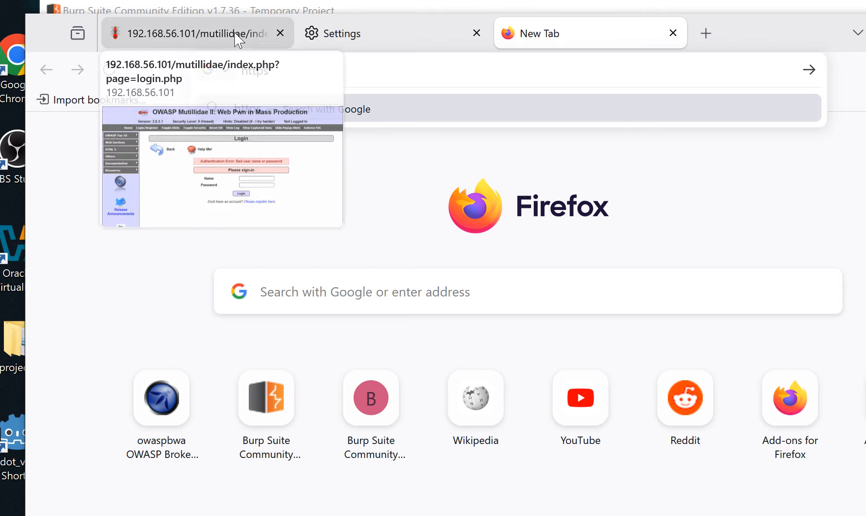
{"action": "left_click", "coordinate": [235, 33]}
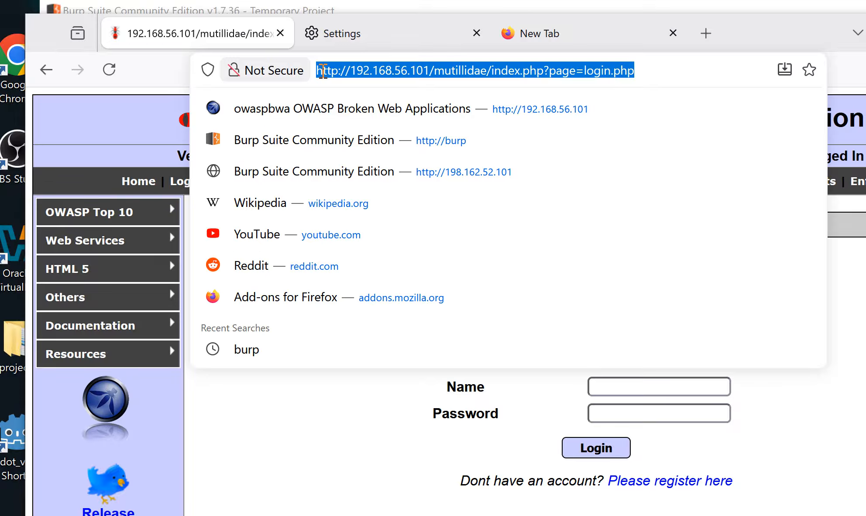
{"action": "left_click", "coordinate": [323, 70]}
{"action": "left_click", "coordinate": [545, 35]}
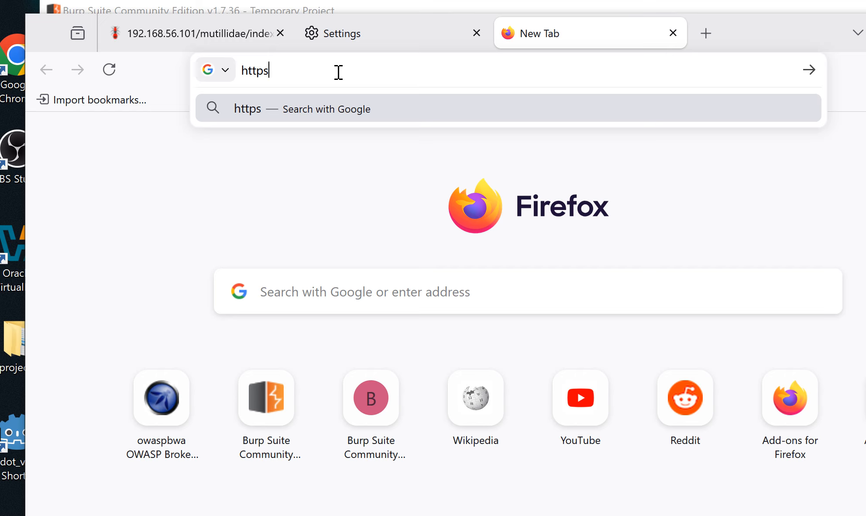
{"action": "type", "text": ":"}
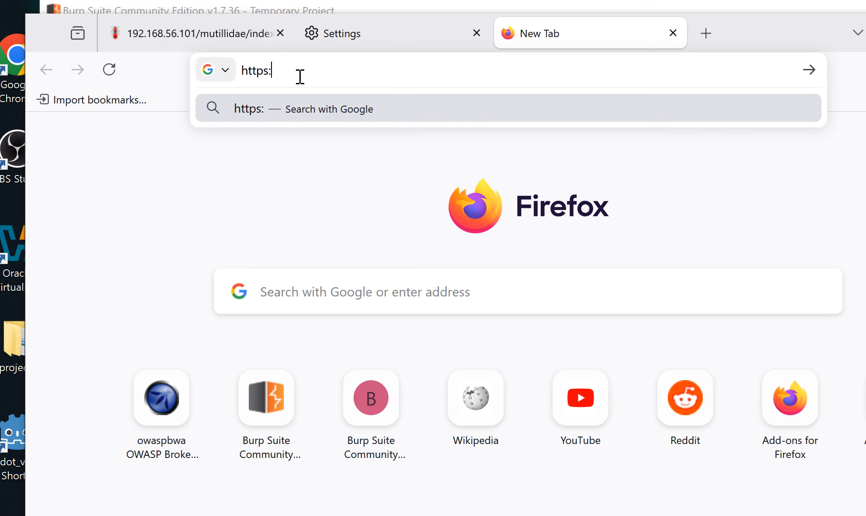
{"action": "type", "text": "//goo"}
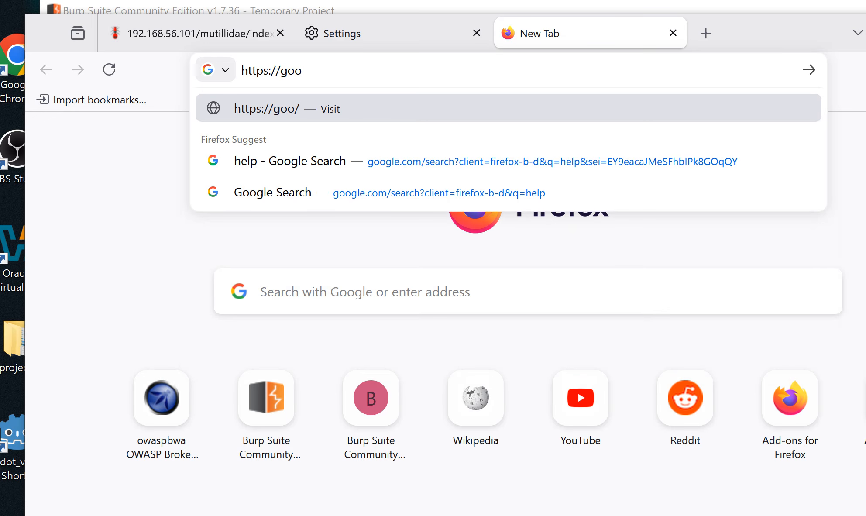
{"action": "type", "text": "gle.com"}
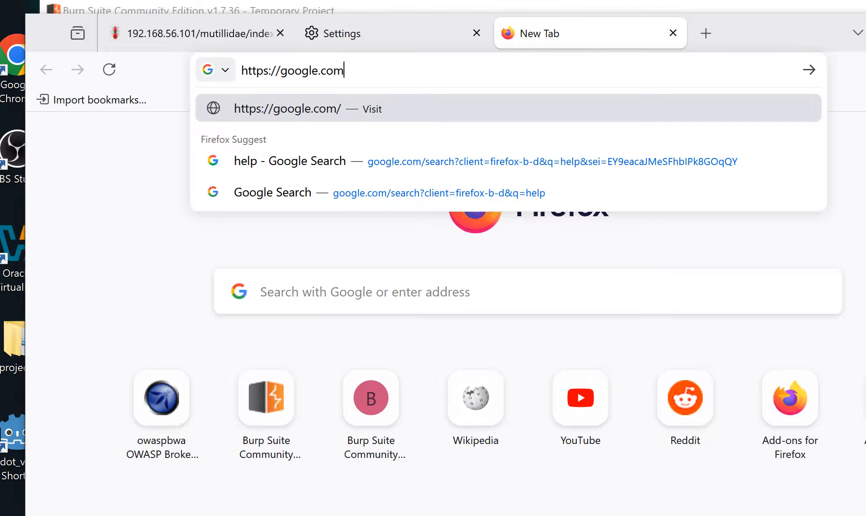
{"action": "key", "text": "Return"}
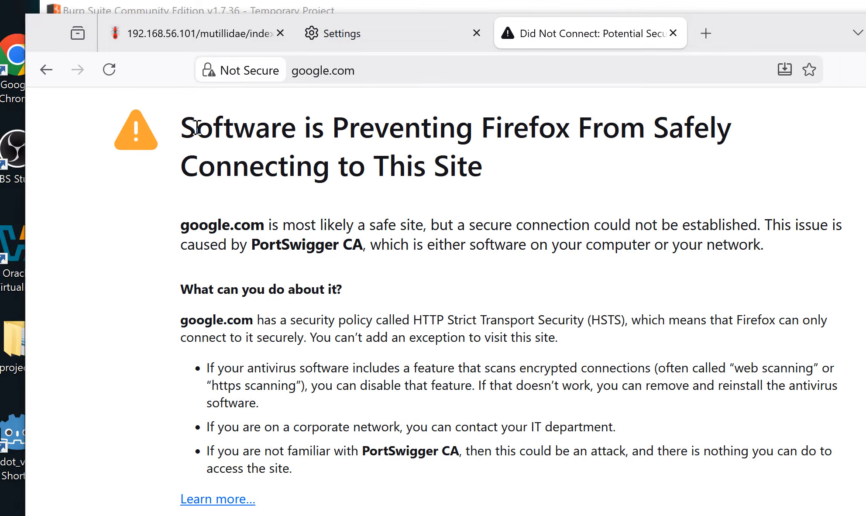
{"action": "left_click_drag", "start_coordinate": [197, 128], "coordinate": [422, 129]}
{"action": "left_click_drag", "start_coordinate": [514, 130], "coordinate": [716, 131]}
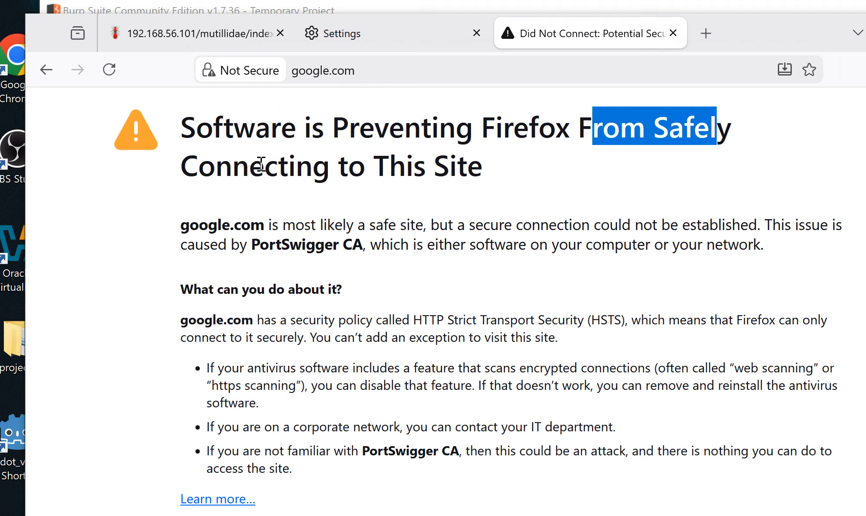
{"action": "left_click_drag", "start_coordinate": [261, 165], "coordinate": [434, 167]}
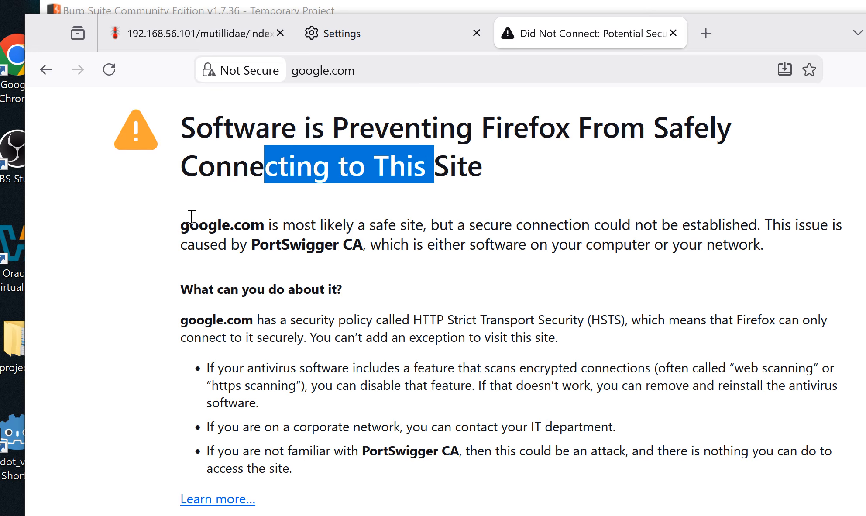
{"action": "left_click_drag", "start_coordinate": [181, 222], "coordinate": [371, 227]}
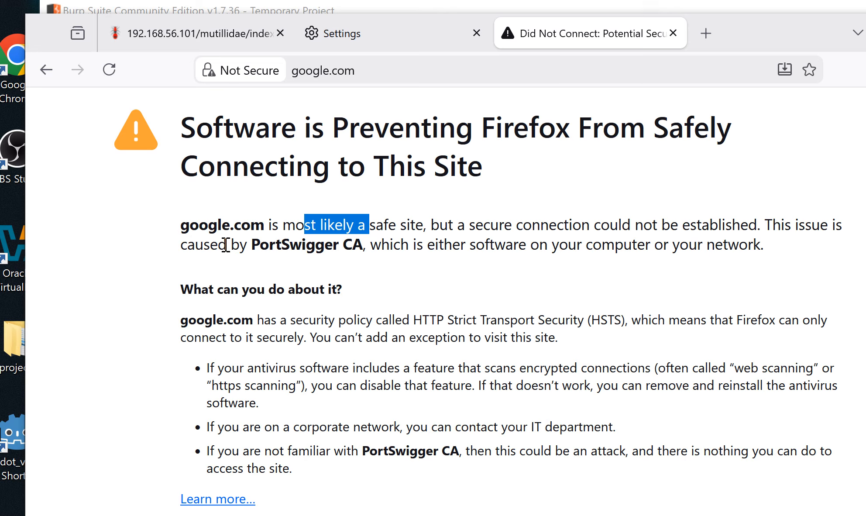
{"action": "left_click_drag", "start_coordinate": [226, 244], "coordinate": [272, 245]}
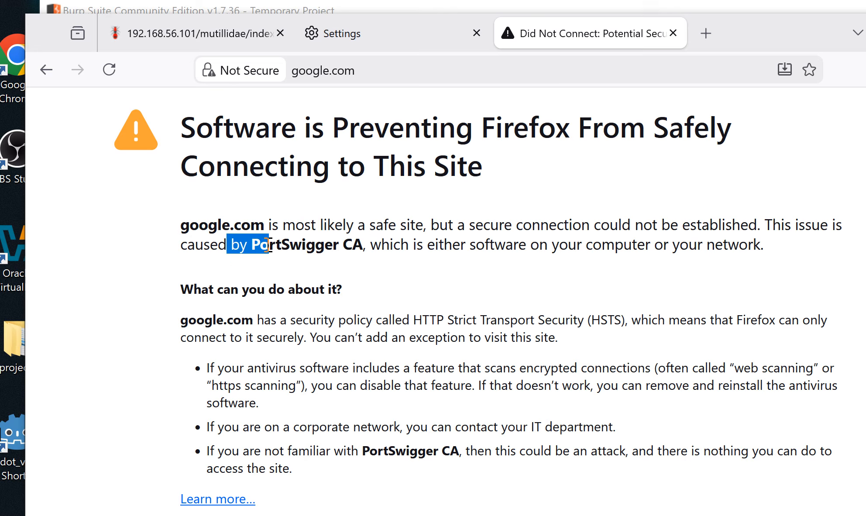
{"action": "left_click_drag", "start_coordinate": [366, 245], "coordinate": [325, 245]}
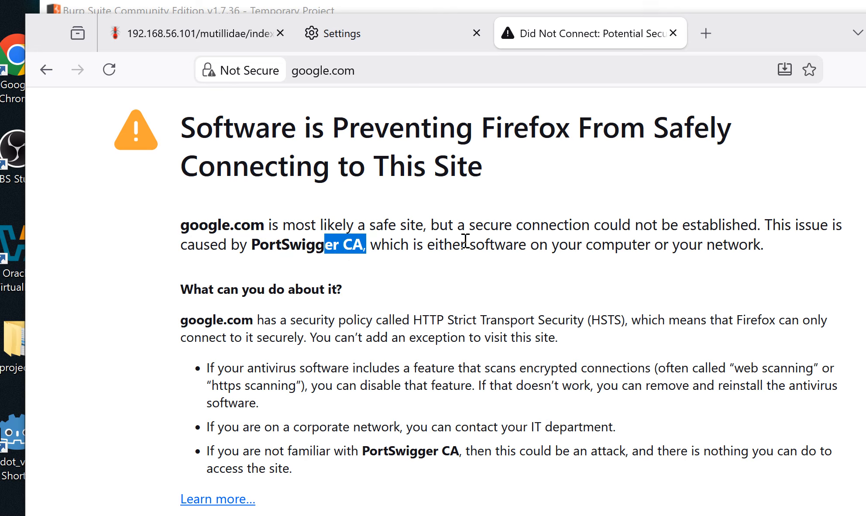
{"action": "left_click_drag", "start_coordinate": [468, 243], "coordinate": [539, 246]}
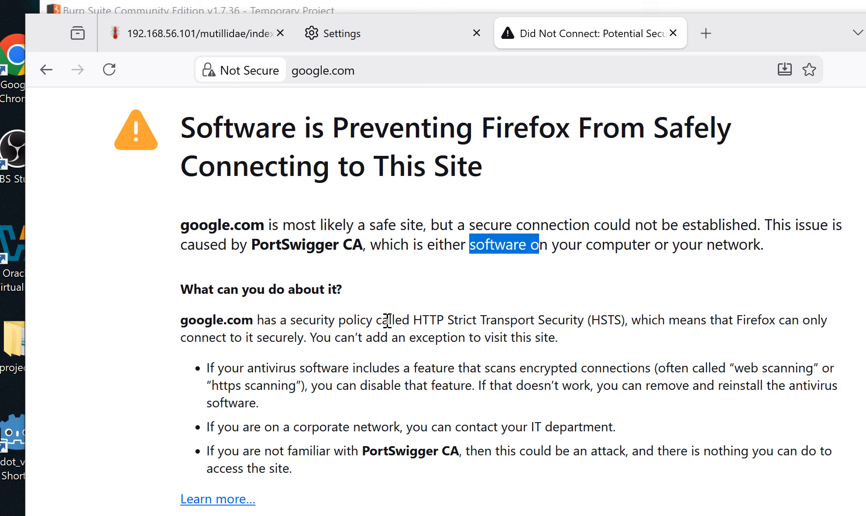
{"action": "left_click_drag", "start_coordinate": [380, 320], "coordinate": [544, 321]}
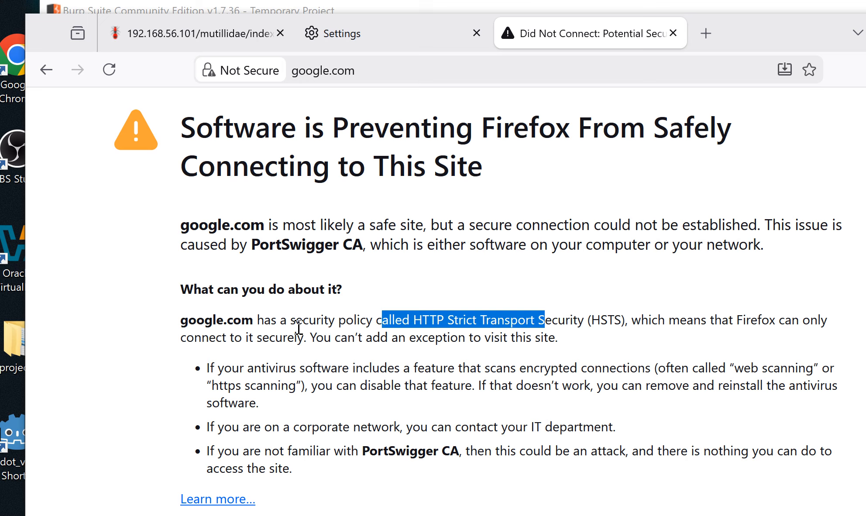
{"action": "left_click", "coordinate": [374, 323]}
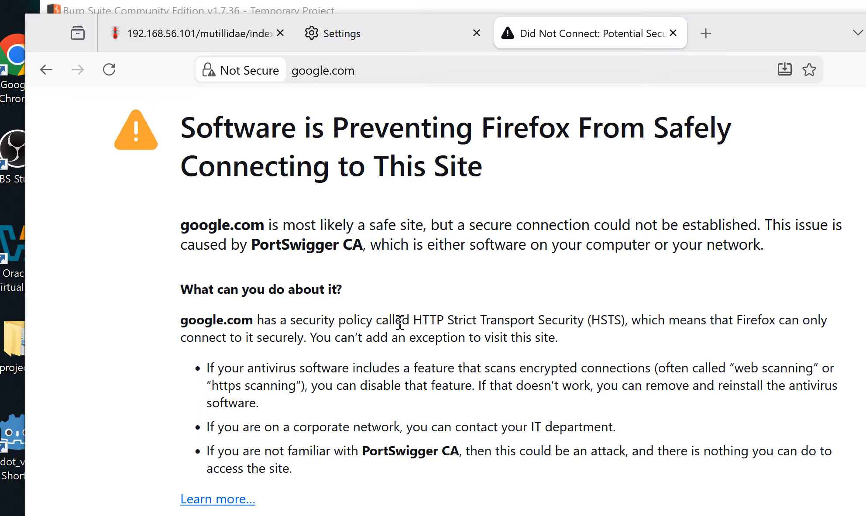
{"action": "left_click_drag", "start_coordinate": [413, 320], "coordinate": [449, 321]}
{"action": "double_click", "coordinate": [452, 320]}
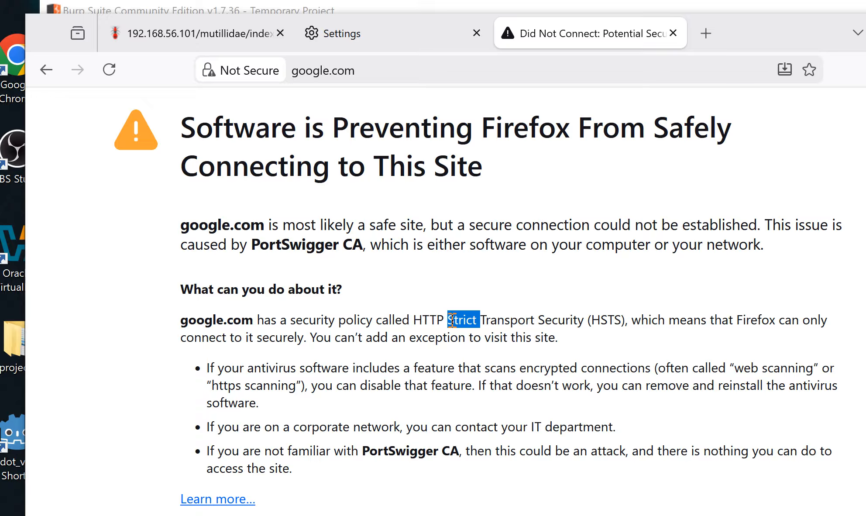
{"action": "left_click_drag", "start_coordinate": [528, 320], "coordinate": [478, 320]}
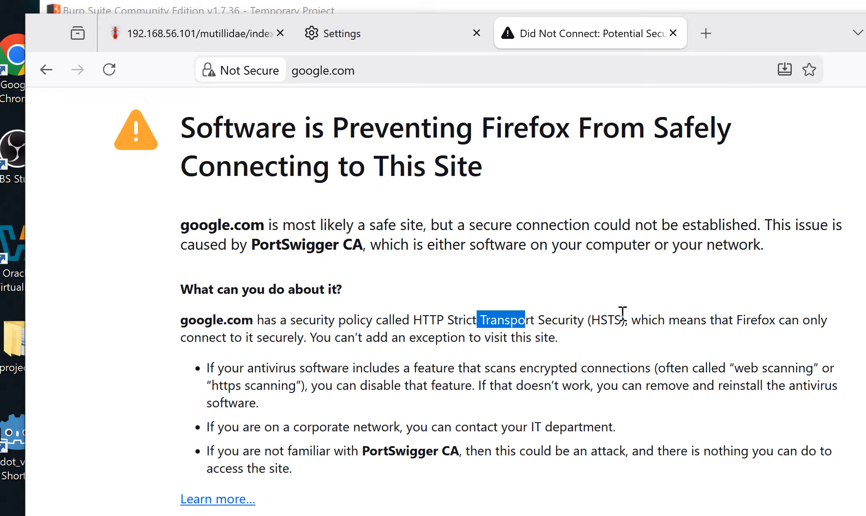
{"action": "left_click_drag", "start_coordinate": [621, 320], "coordinate": [516, 312]}
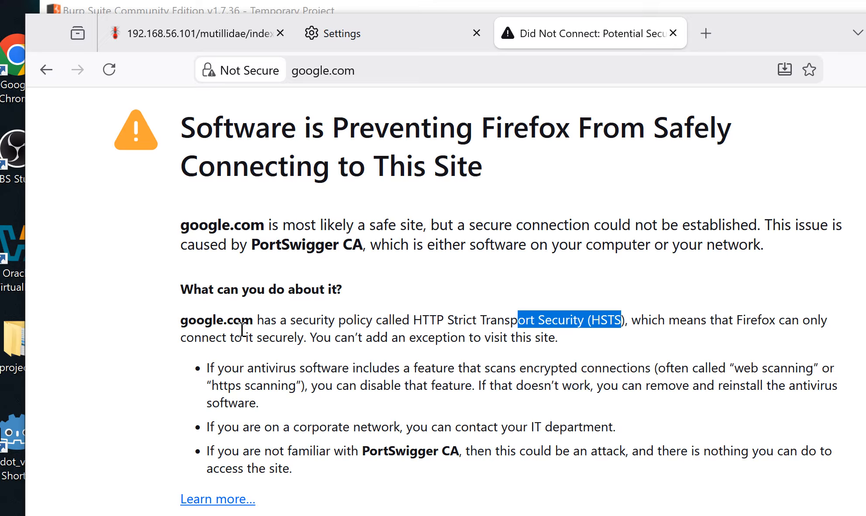
{"action": "left_click_drag", "start_coordinate": [304, 336], "coordinate": [260, 337]}
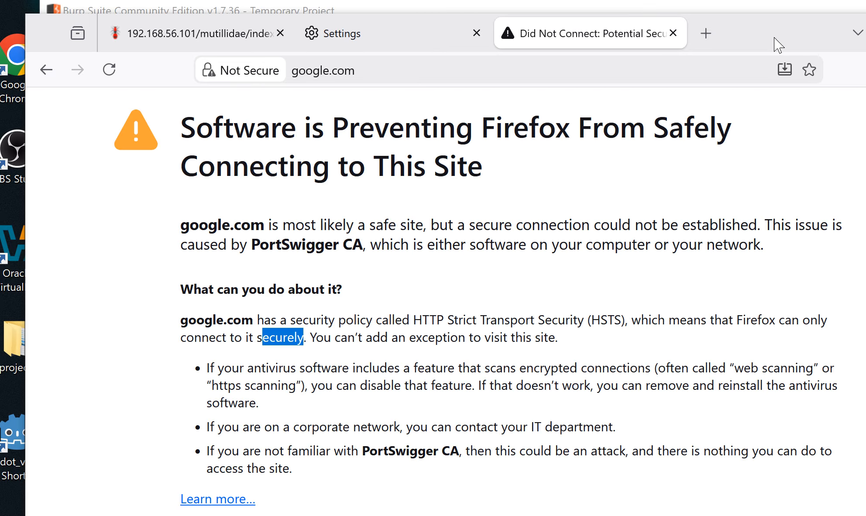
{"action": "left_click_drag", "start_coordinate": [775, 43], "coordinate": [768, 38]}
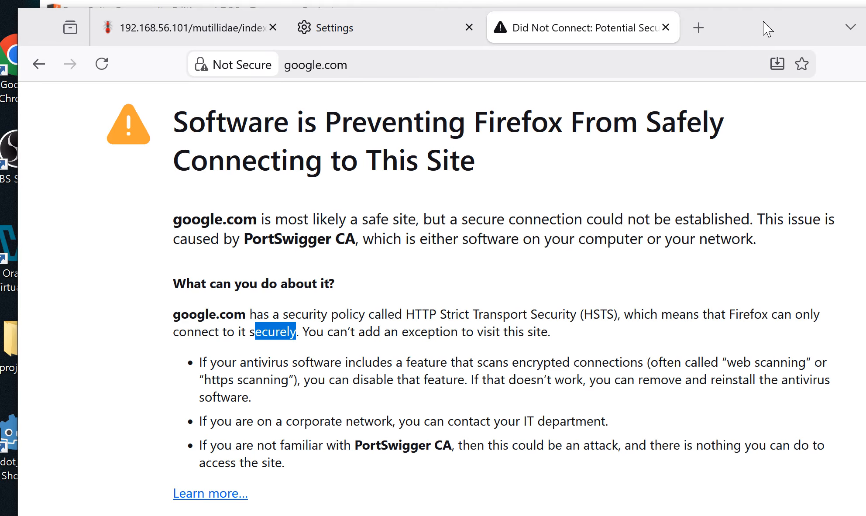
{"action": "left_click", "coordinate": [703, 30]}
{"action": "left_click", "coordinate": [586, 67]}
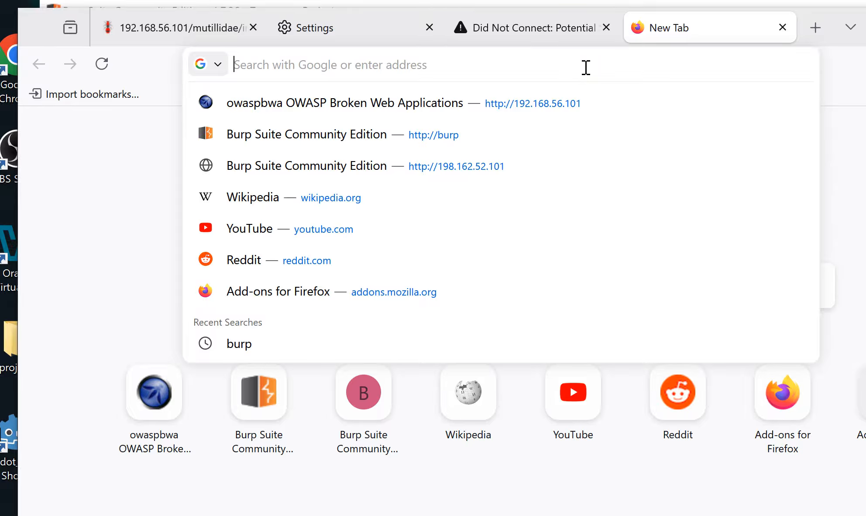
{"action": "type", "text": "burp/"}
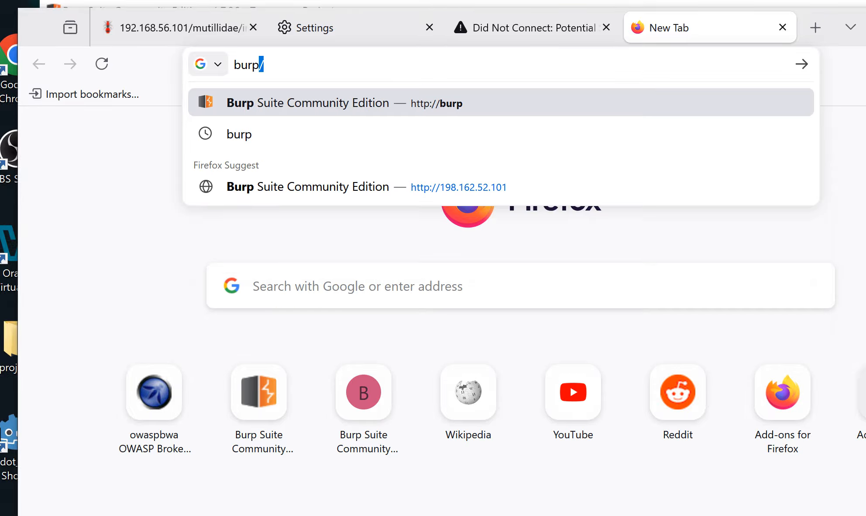
{"action": "key", "text": "BackSpace"}
{"action": "key", "text": "BackSpace"}
{"action": "key", "text": "BackSpace"}
{"action": "key", "text": "BackSpace"}
{"action": "type", "text": "h"}
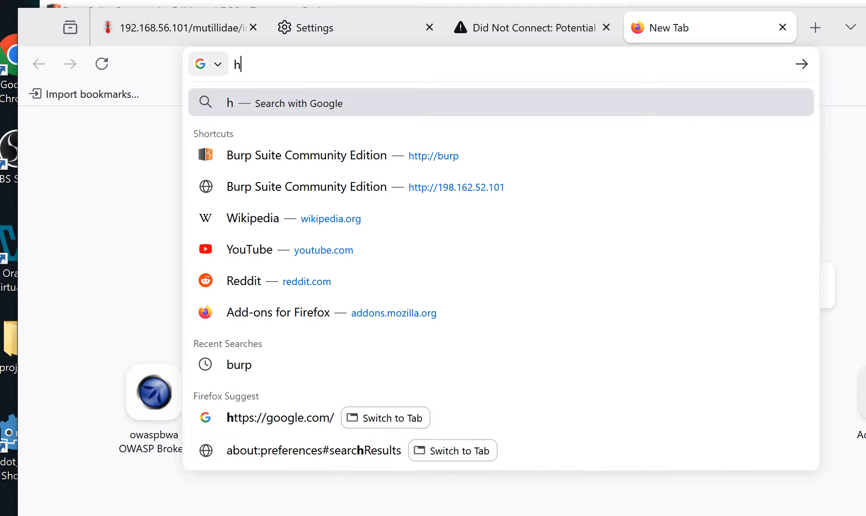
{"action": "type", "text": "ttp:"}
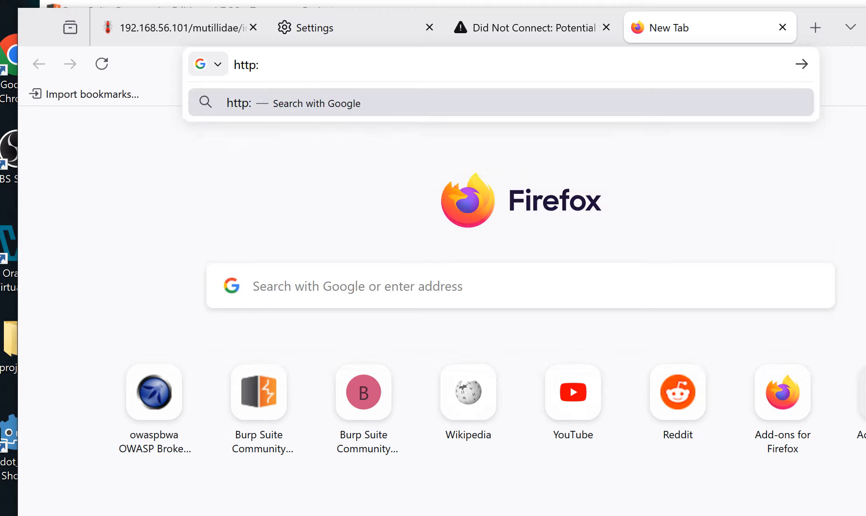
{"action": "type", "text": "//burp"}
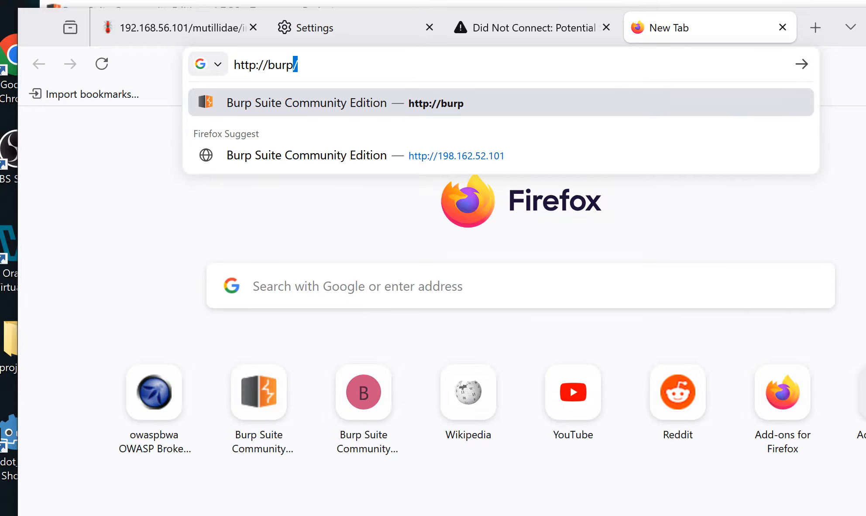
{"action": "type", "text": "/"}
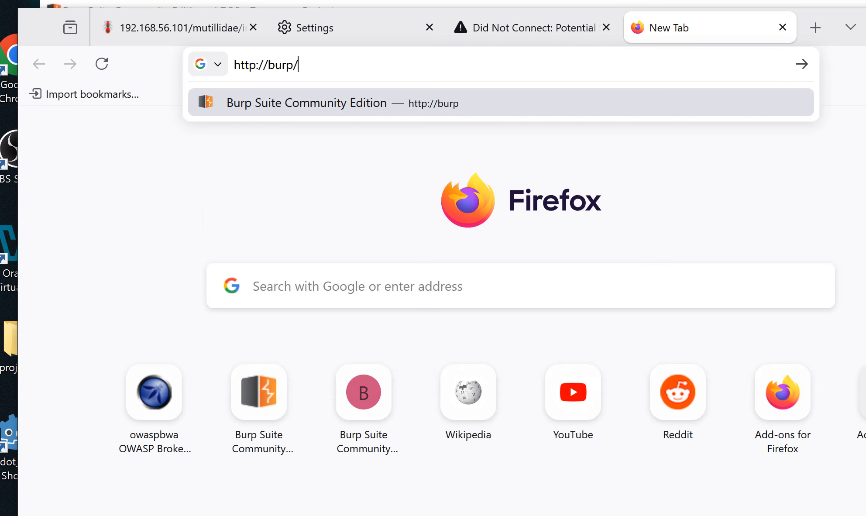
{"action": "key", "text": "Return"}
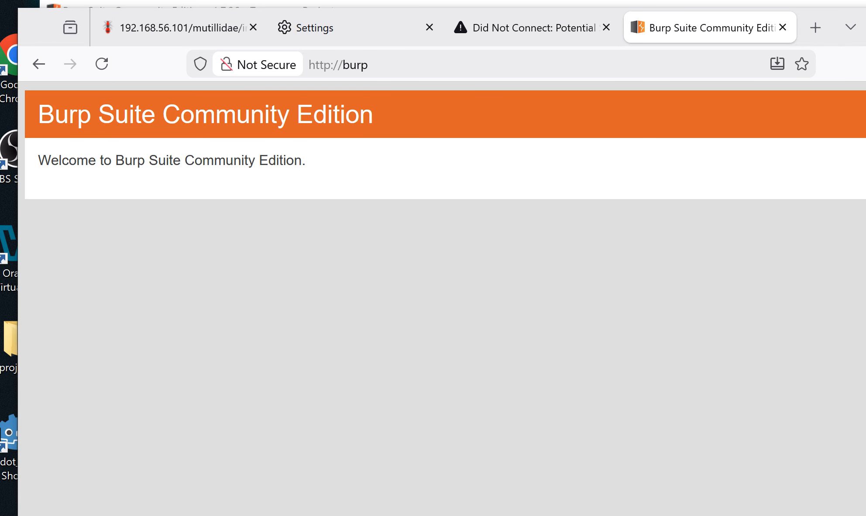
{"action": "mouse_move", "coordinate": [865, 24]}
{"action": "left_mouse_down"}
{"action": "mouse_move", "coordinate": [819, 24]}
{"action": "mouse_move", "coordinate": [865, 23]}
{"action": "left_mouse_up"}
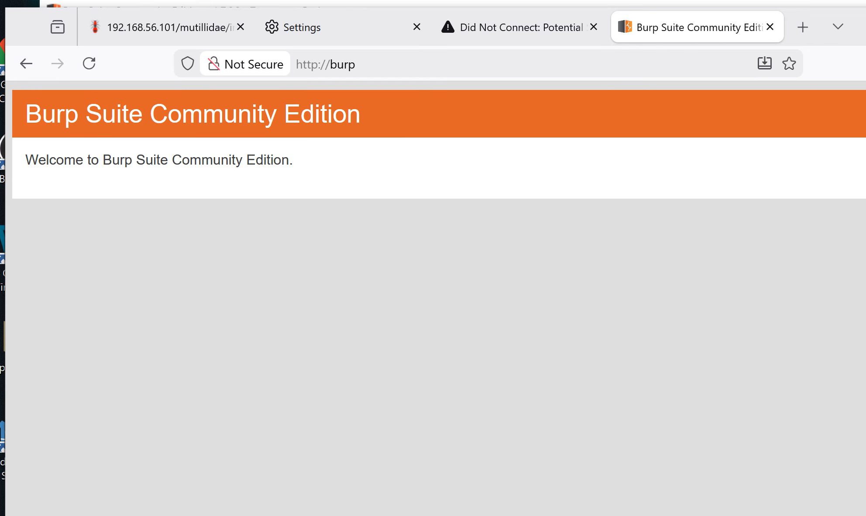
Download Burp's CA certificate (cacert.der) and confirm it landed in the Downloads folder
{"action": "left_click_drag", "start_coordinate": [865, 37], "coordinate": [713, 34]}
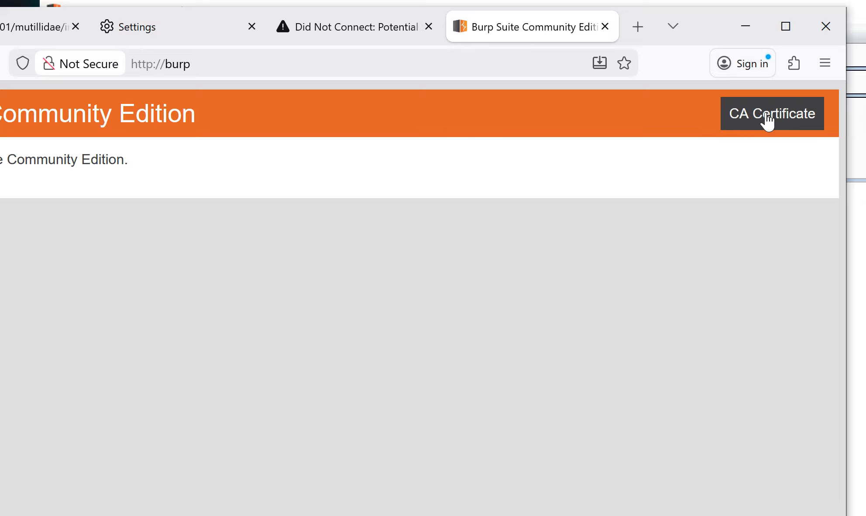
{"action": "left_click", "coordinate": [767, 117]}
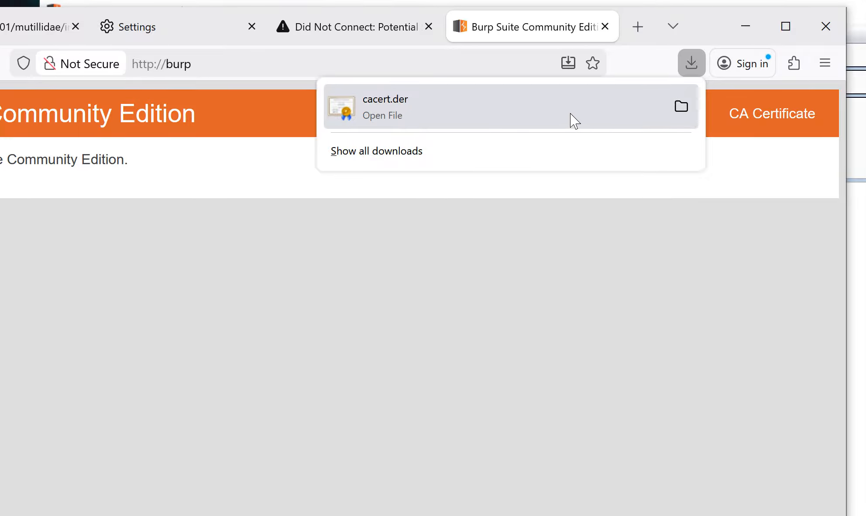
{"action": "left_click", "coordinate": [682, 110]}
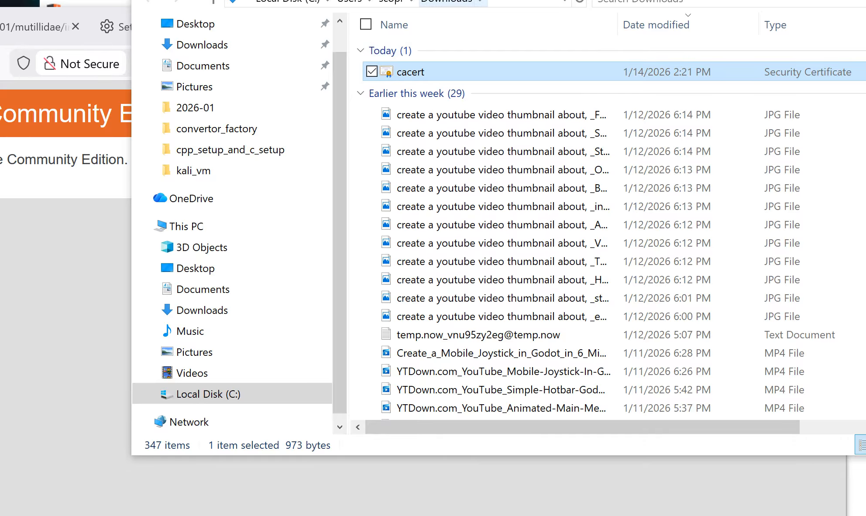
{"action": "key", "text": "alt+F4"}
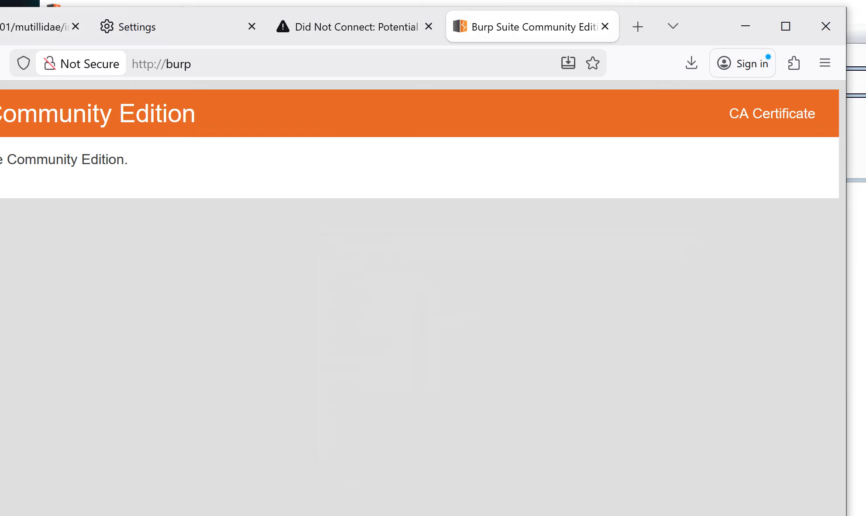
{"action": "left_click_drag", "start_coordinate": [708, 35], "coordinate": [857, 38]}
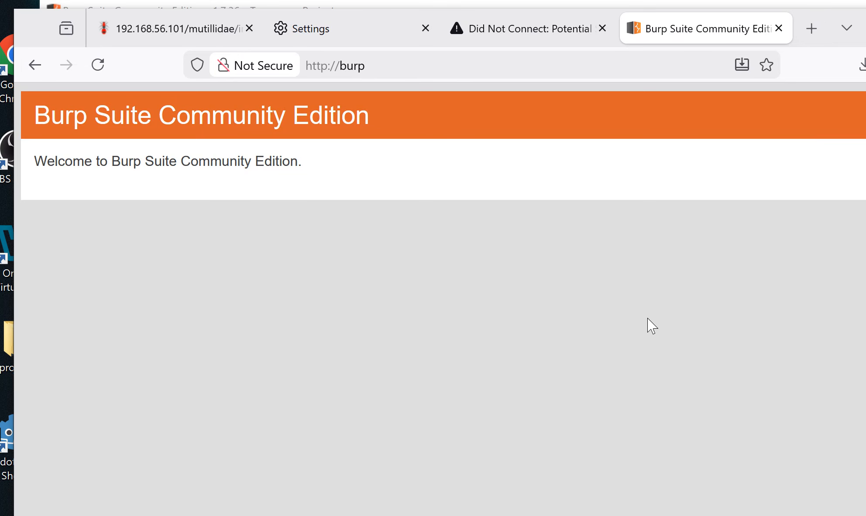
{"action": "right_click", "coordinate": [553, 368]}
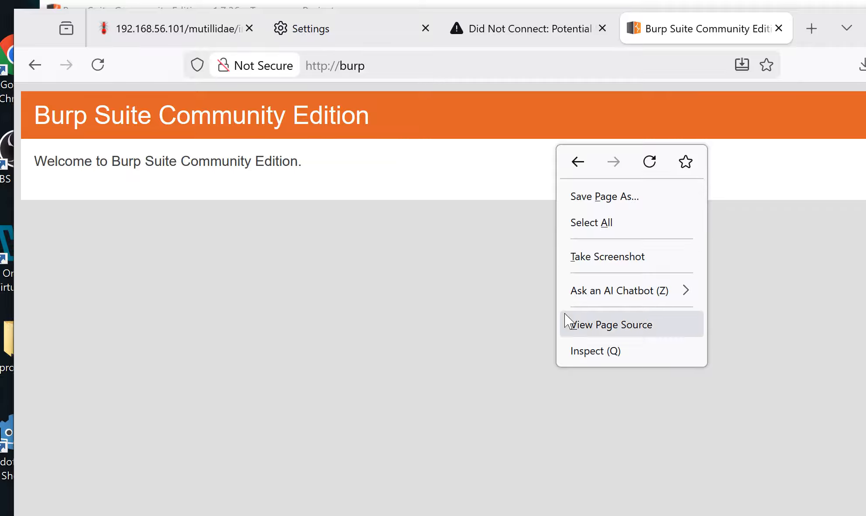
{"action": "left_click", "coordinate": [506, 432]}
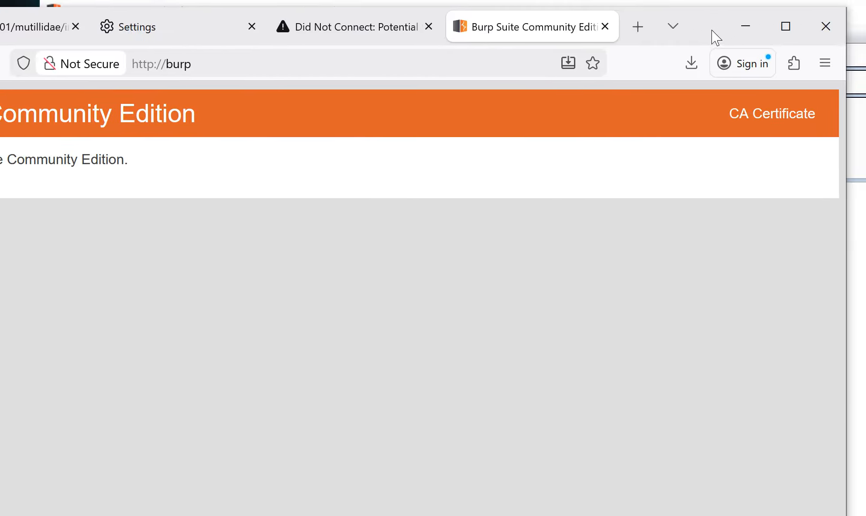
{"action": "left_click", "coordinate": [829, 65]}
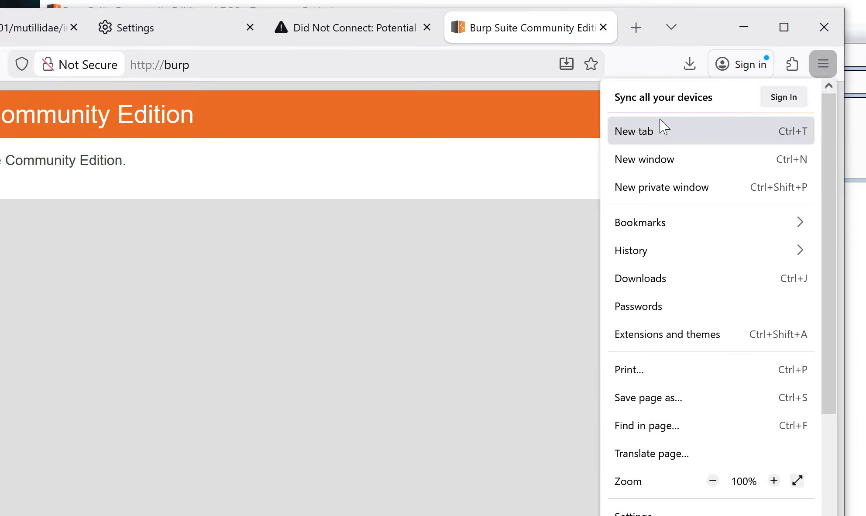
Open Firefox Settings, search 'certi' and open View Certificates in Certificate Manager
{"action": "left_click_drag", "start_coordinate": [698, 42], "coordinate": [692, 10]}
{"action": "left_click", "coordinate": [821, 26]}
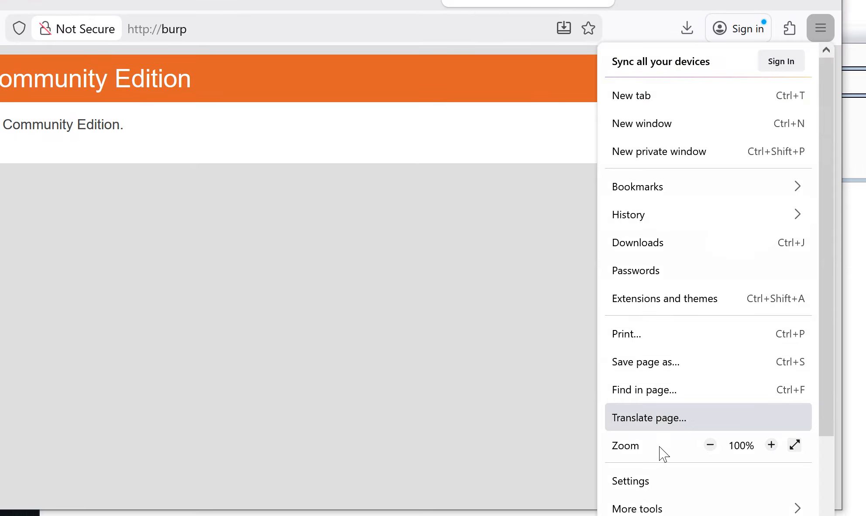
{"action": "left_click", "coordinate": [646, 480]}
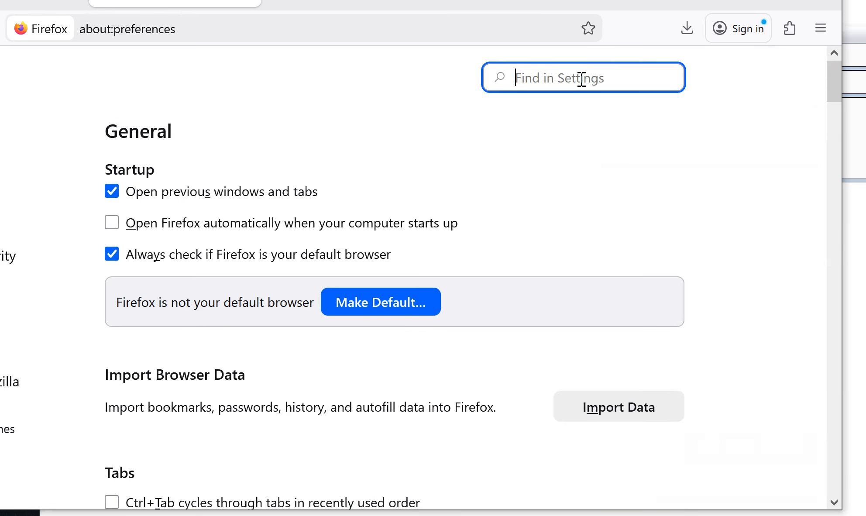
{"action": "type", "text": "ce"}
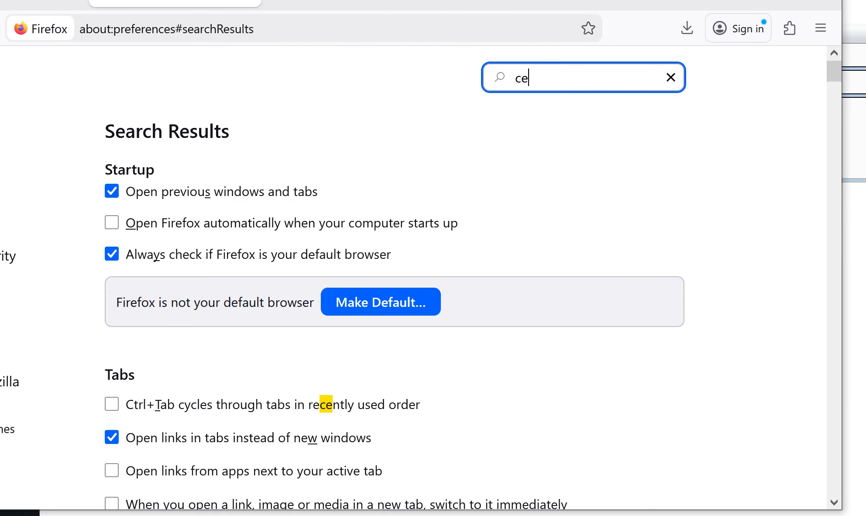
{"action": "type", "text": "rti"}
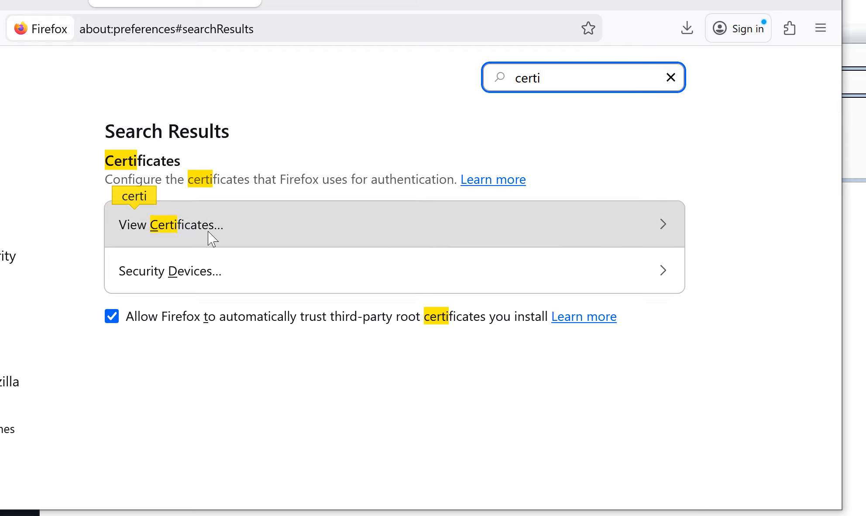
{"action": "left_click", "coordinate": [303, 238]}
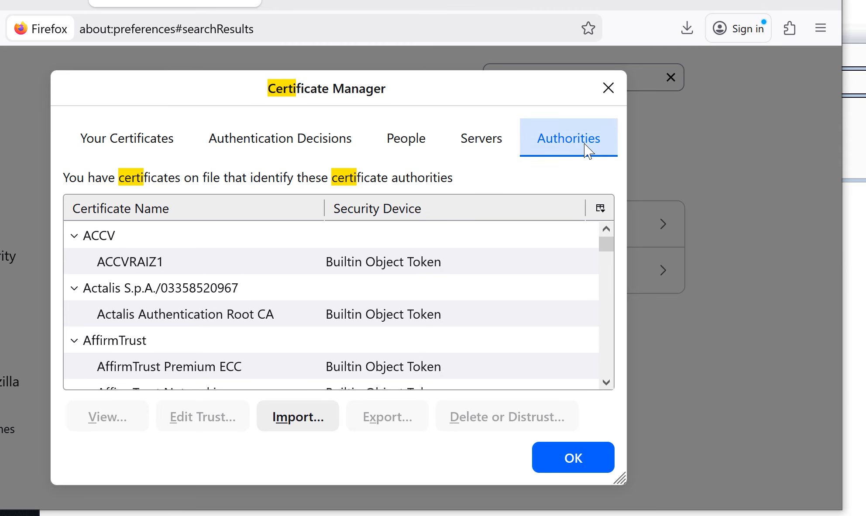
Import the cacert file from Downloads into the Authorities list
{"action": "left_click", "coordinate": [300, 420]}
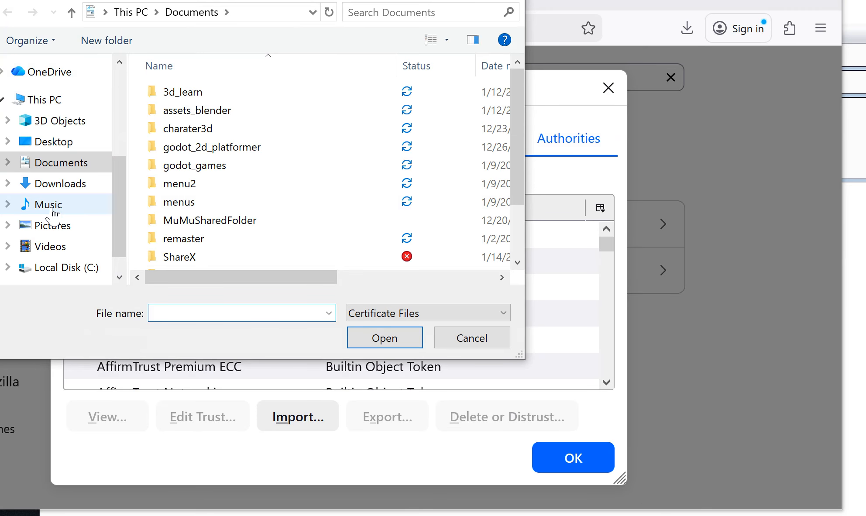
{"action": "left_click", "coordinate": [68, 186]}
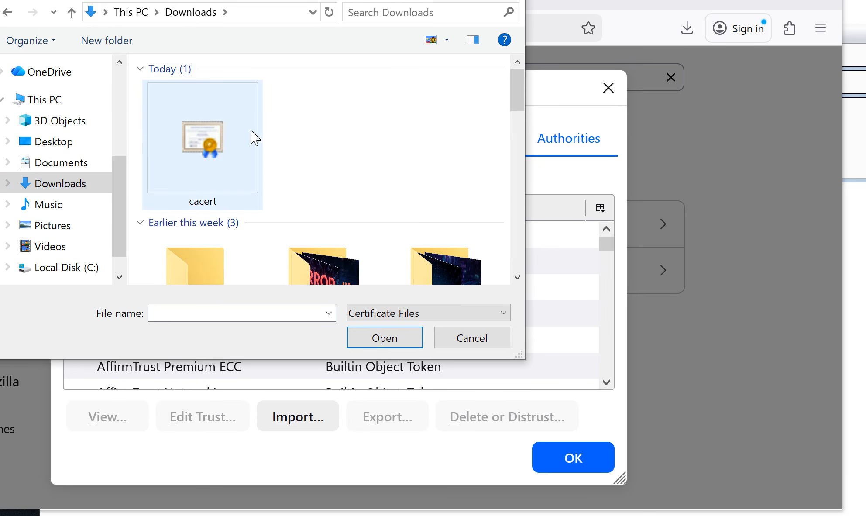
{"action": "left_click", "coordinate": [211, 165]}
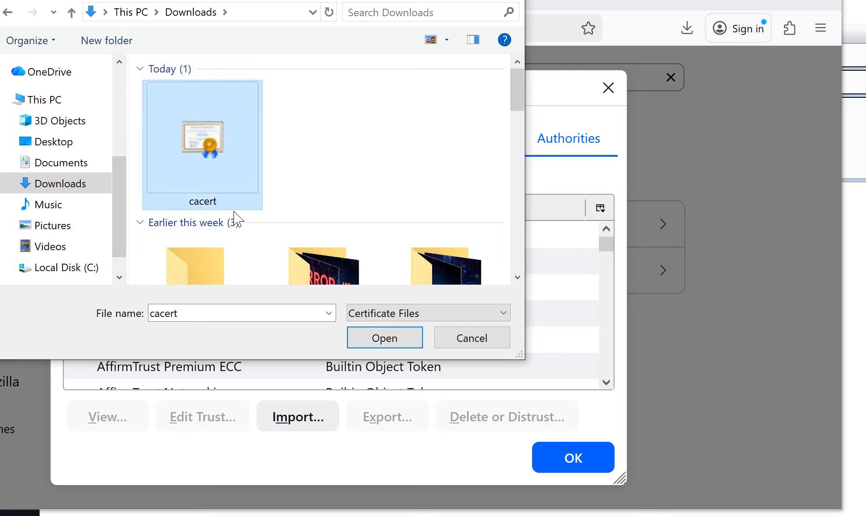
{"action": "left_click", "coordinate": [395, 339]}
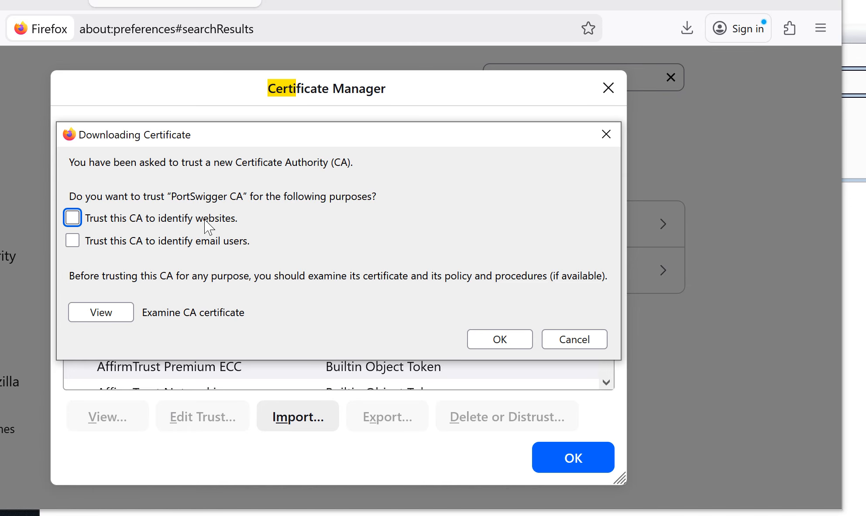
Trust PortSwigger CA to identify websites, confirm, and close Certificate Manager
{"action": "left_click", "coordinate": [73, 218]}
{"action": "left_click", "coordinate": [513, 339]}
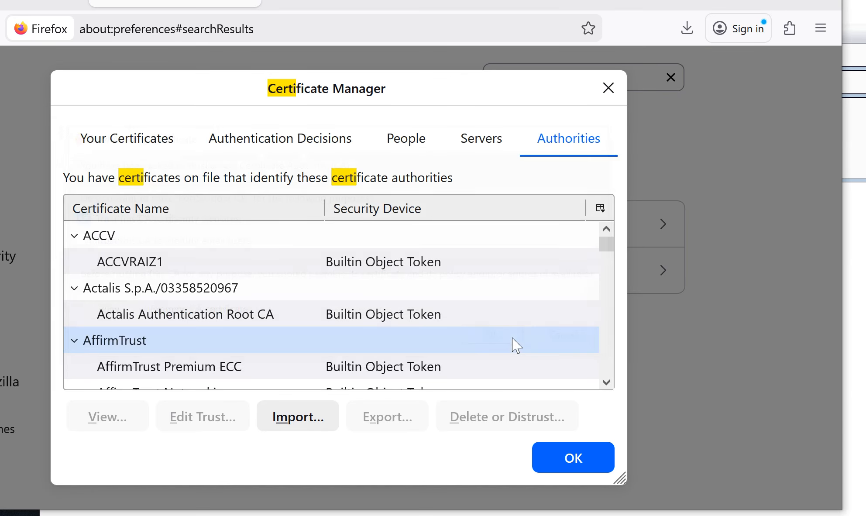
{"action": "left_click", "coordinate": [560, 454]}
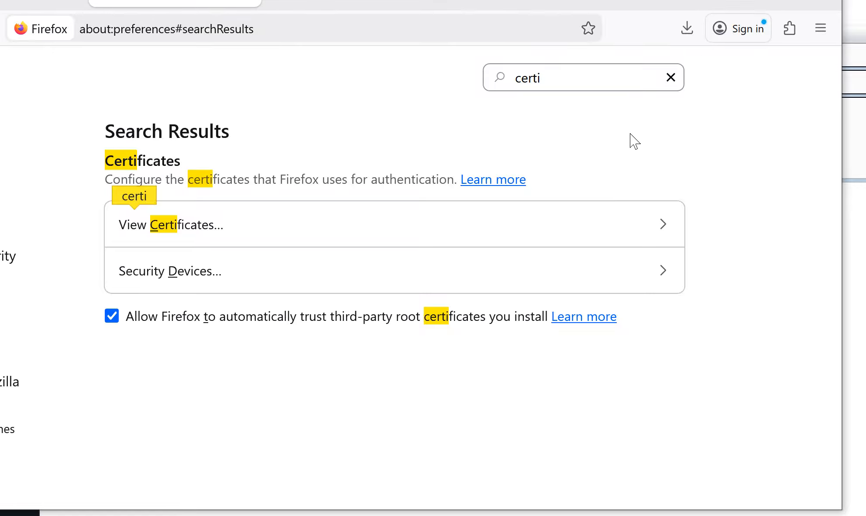
Minimize Firefox and relaunch it by searching 'fire' from the Start menu
{"action": "left_click", "coordinate": [352, 4]}
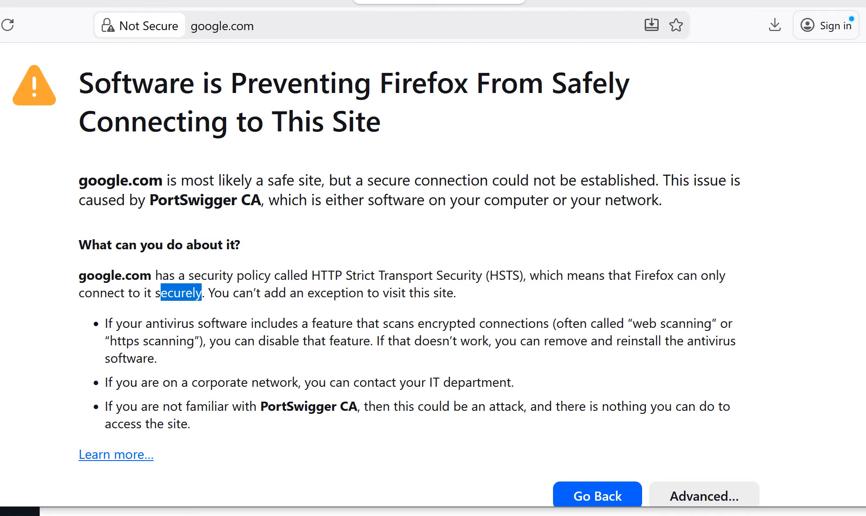
{"action": "left_click", "coordinate": [841, 3]}
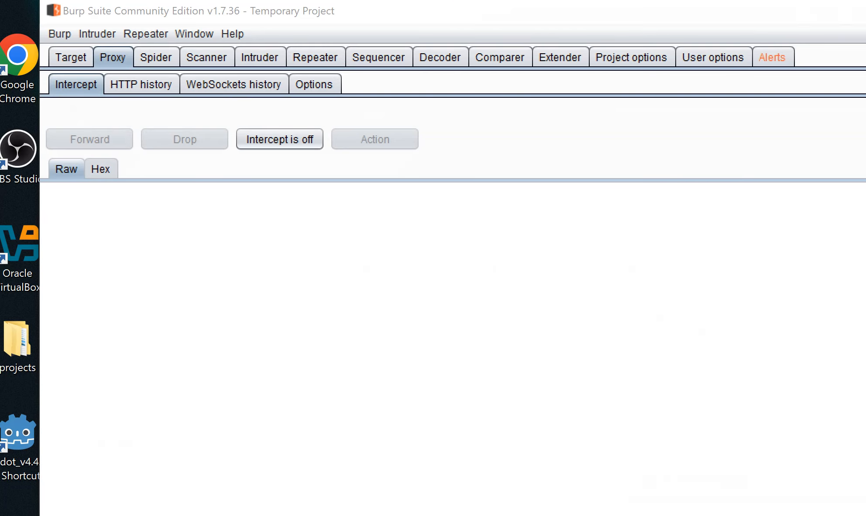
{"action": "key", "text": "super"}
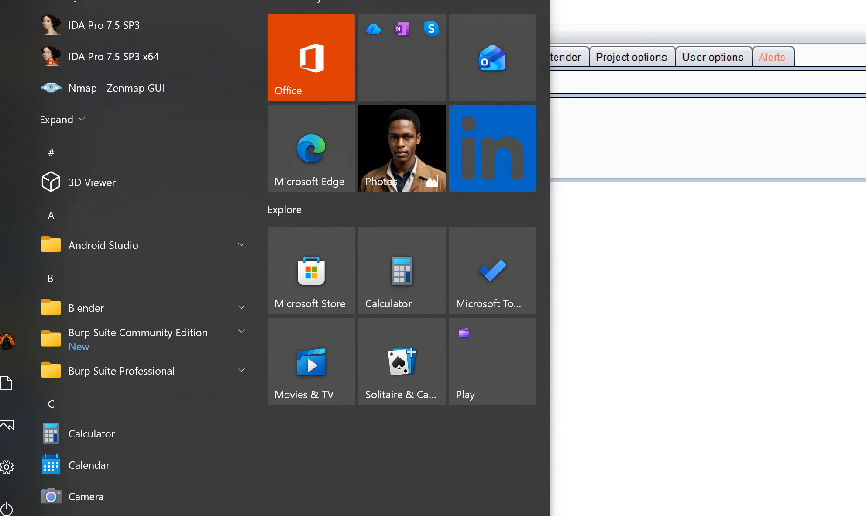
{"action": "type", "text": "fir"}
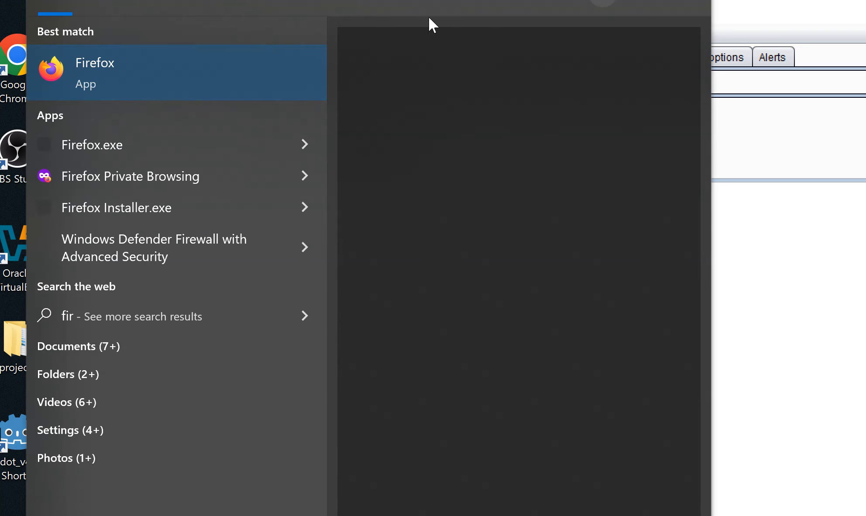
{"action": "type", "text": "e"}
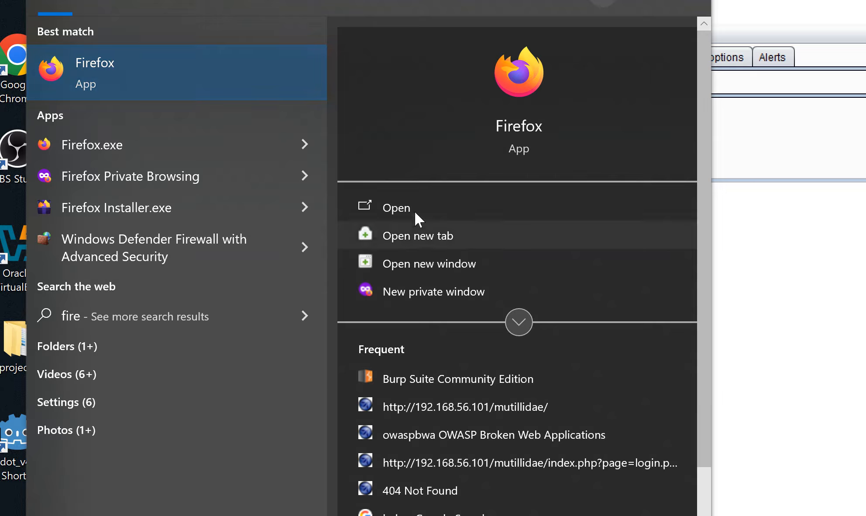
{"action": "left_click", "coordinate": [404, 208]}
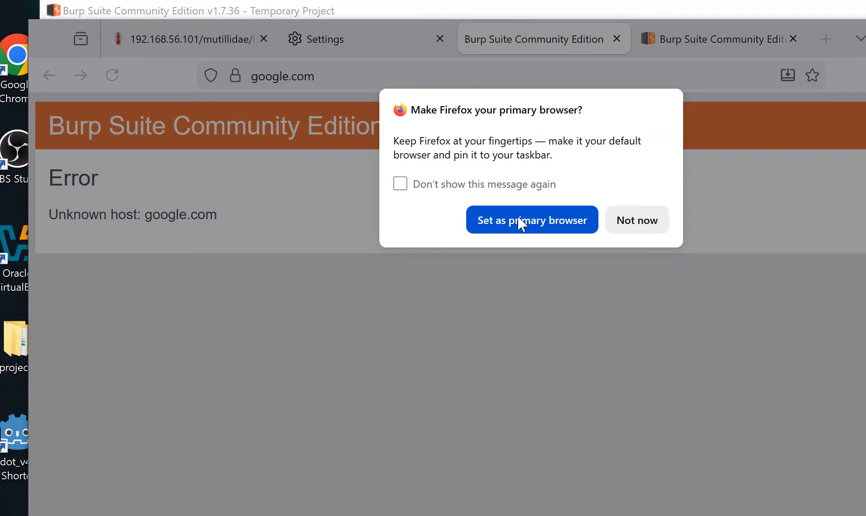
{"action": "left_click", "coordinate": [608, 221]}
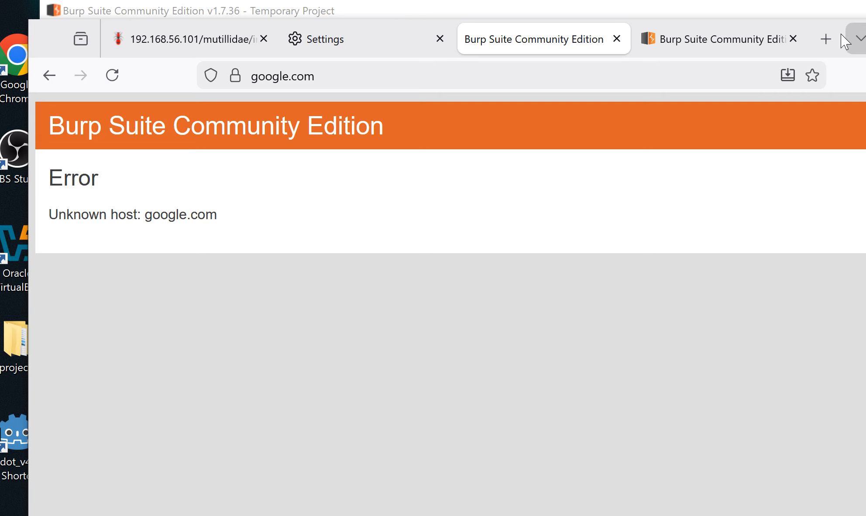
{"action": "left_click", "coordinate": [825, 39]}
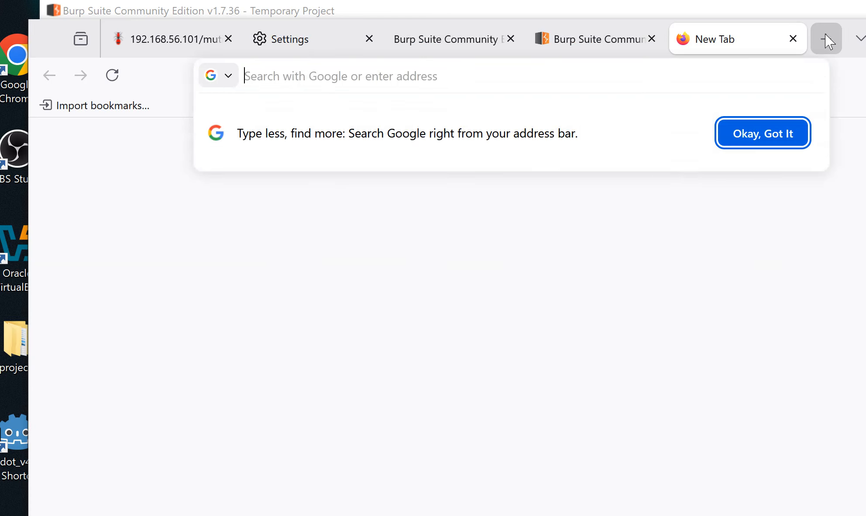
{"action": "left_click", "coordinate": [557, 77]}
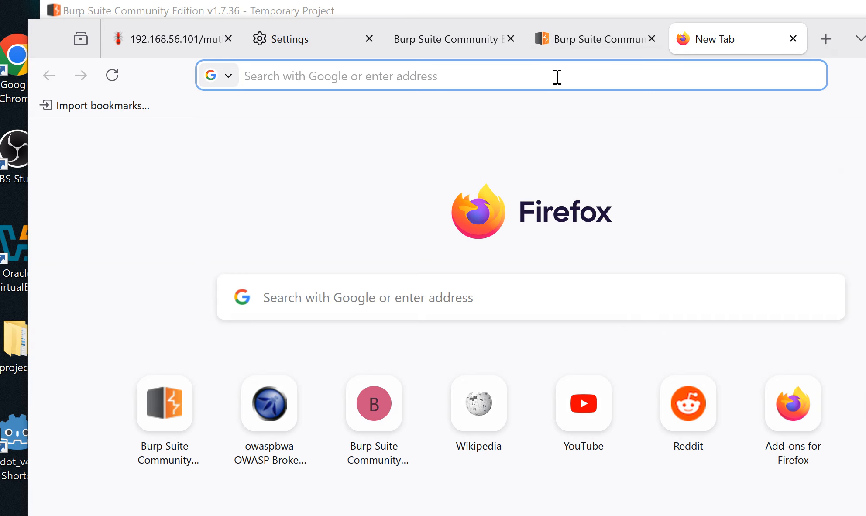
{"action": "type", "text": "hh"}
{"action": "key", "text": "BackSpace"}
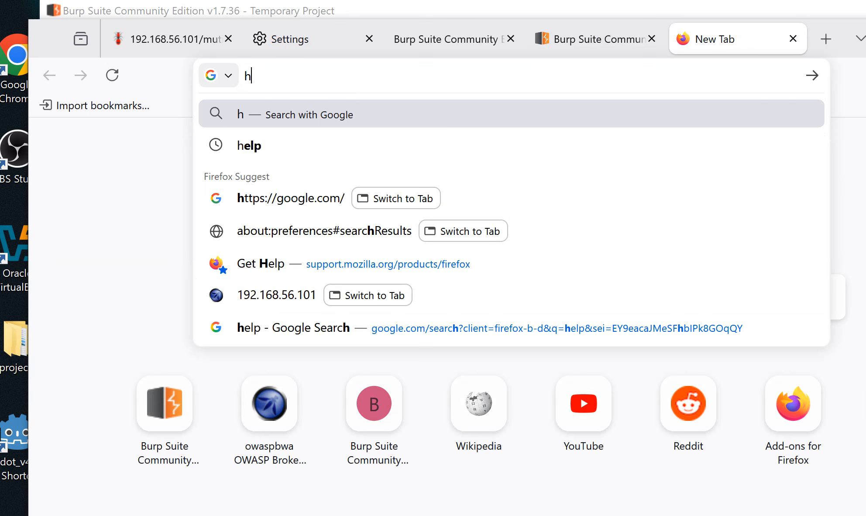
{"action": "type", "text": "ttps"}
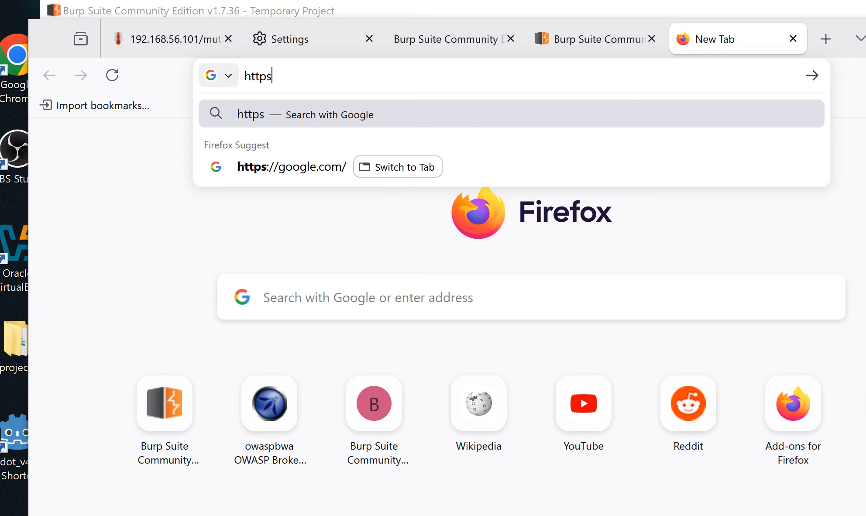
{"action": "type", "text": "://"}
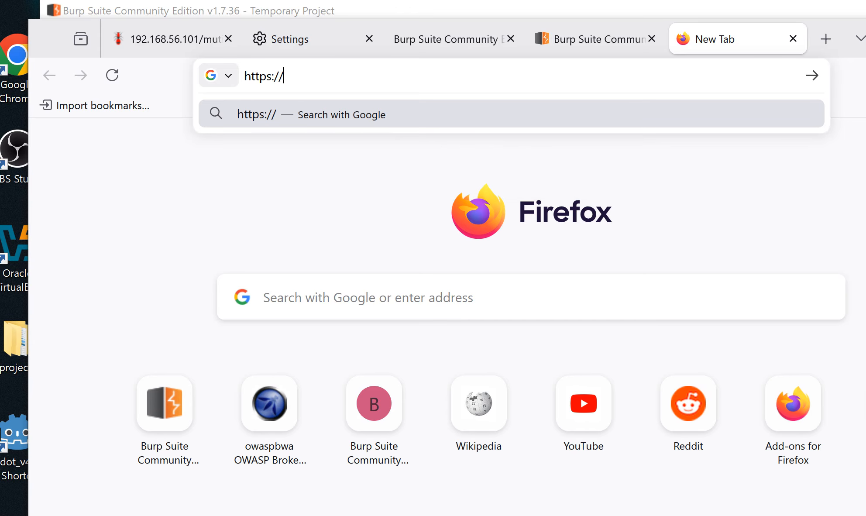
{"action": "type", "text": "google"}
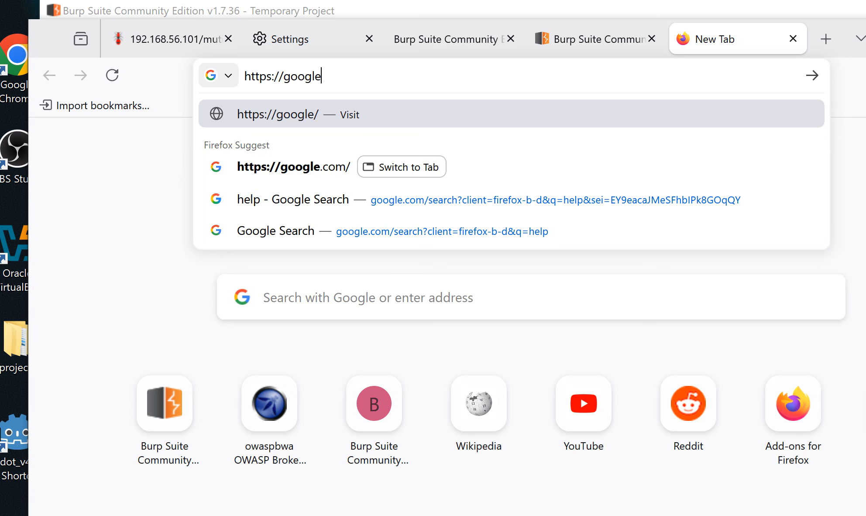
{"action": "type", "text": ".com"}
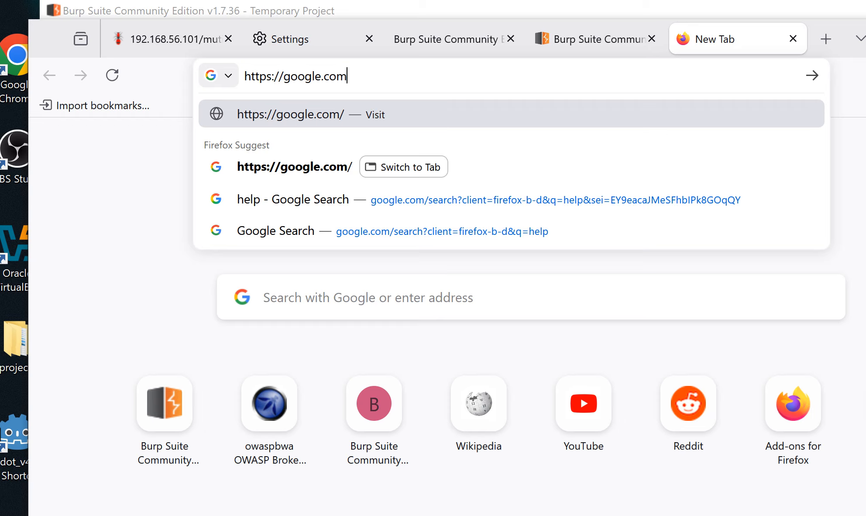
{"action": "key", "text": "Return"}
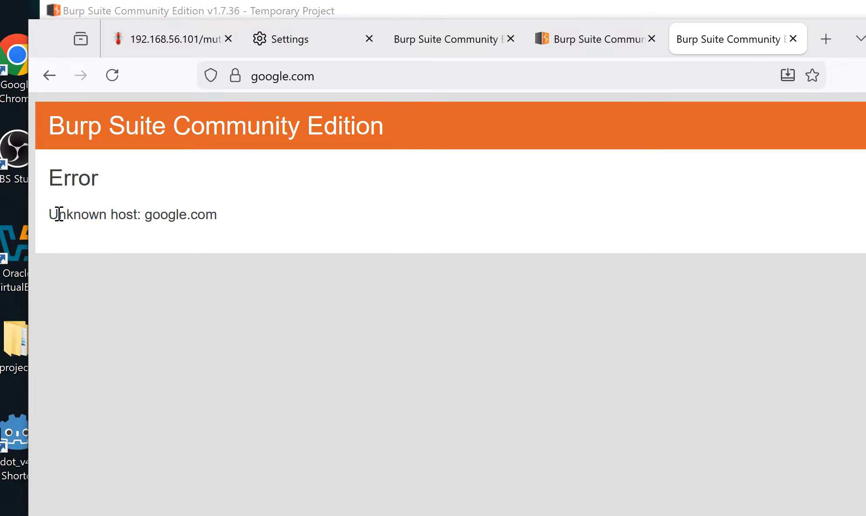
Compare the open tabs, confirming google.com shows Burp's 'Unknown host: google.com' error
{"action": "left_click_drag", "start_coordinate": [57, 215], "coordinate": [143, 214]}
{"action": "left_click", "coordinate": [243, 278]}
{"action": "left_click", "coordinate": [452, 47]}
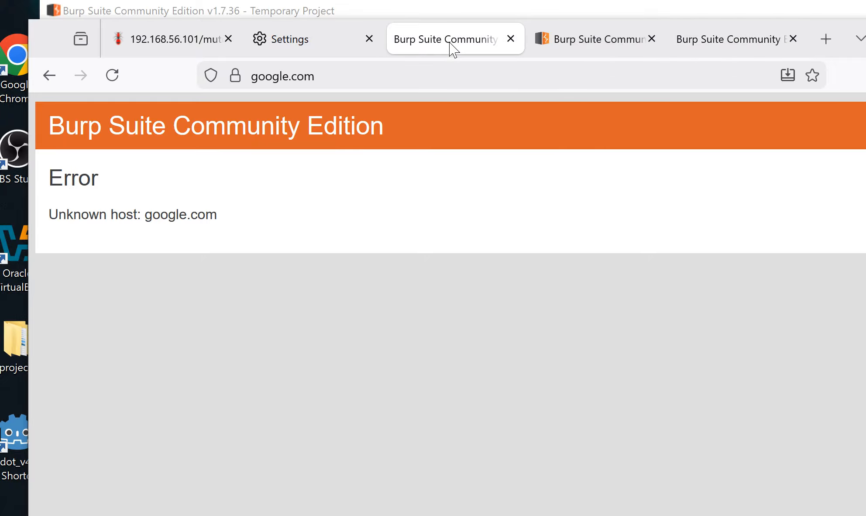
{"action": "left_click", "coordinate": [587, 47]}
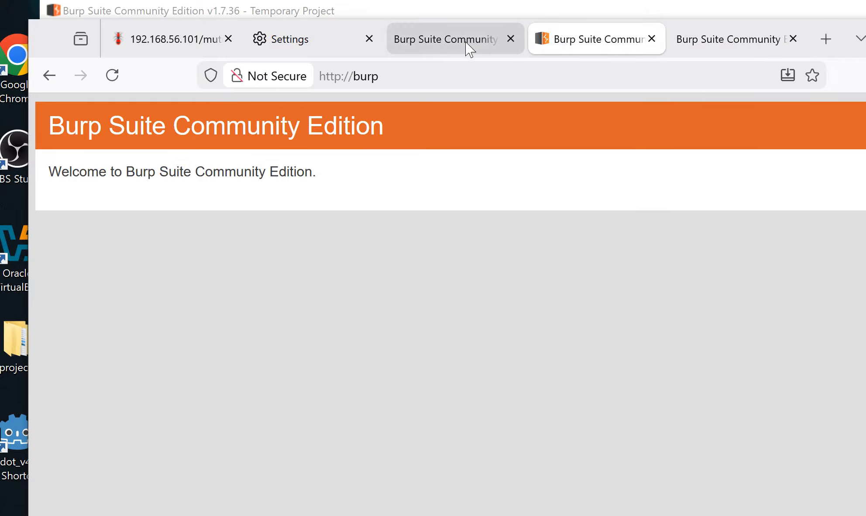
{"action": "left_click", "coordinate": [468, 48]}
{"action": "left_click", "coordinate": [300, 46]}
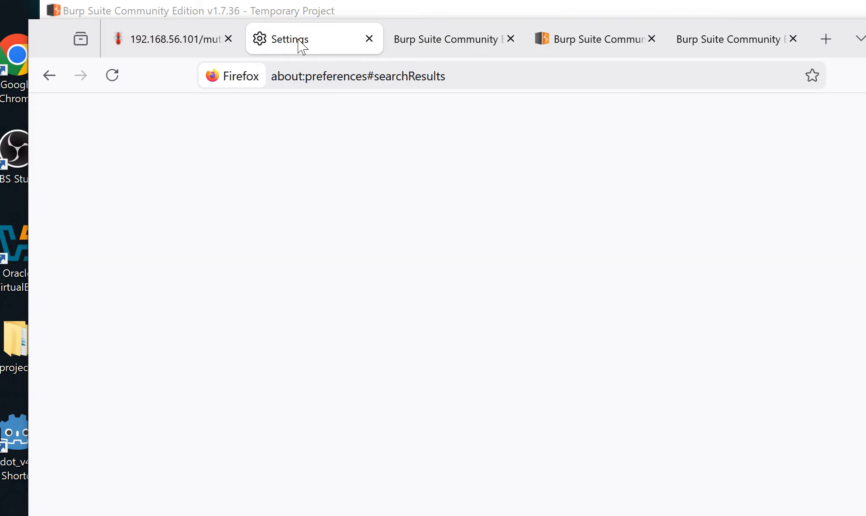
{"action": "left_click", "coordinate": [469, 42]}
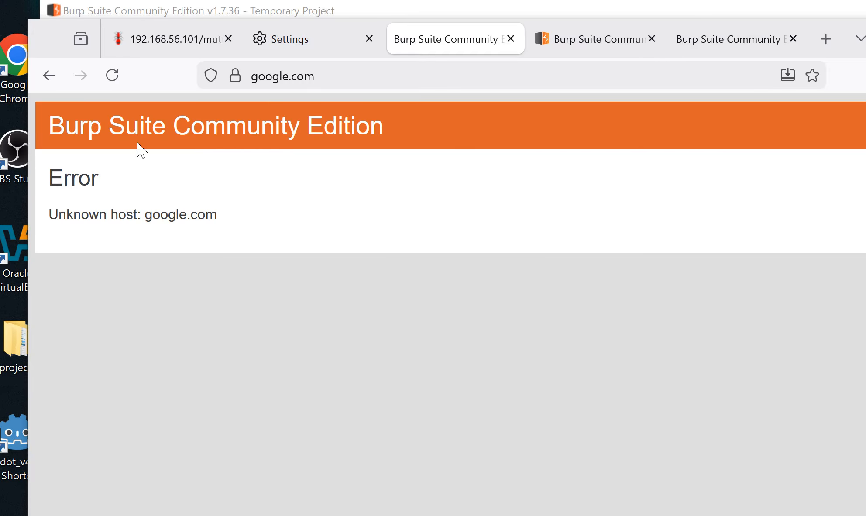
{"action": "left_click_drag", "start_coordinate": [53, 174], "coordinate": [116, 179]}
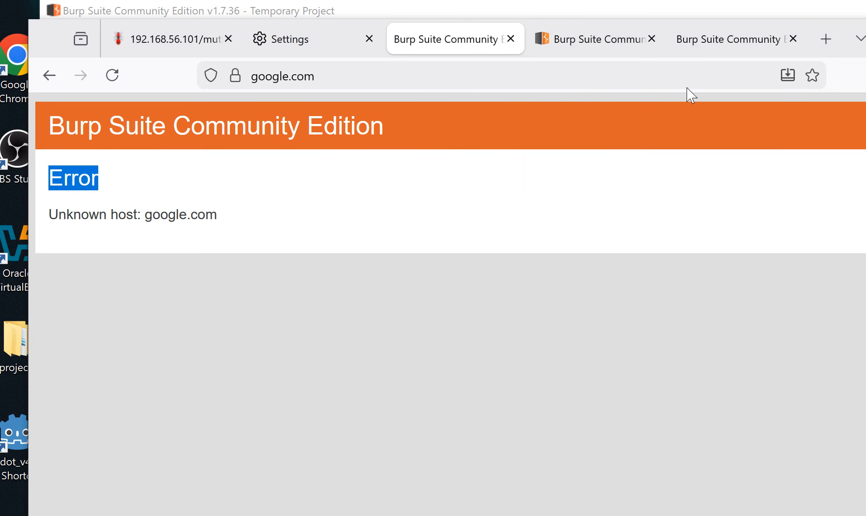
{"action": "left_click", "coordinate": [732, 39]}
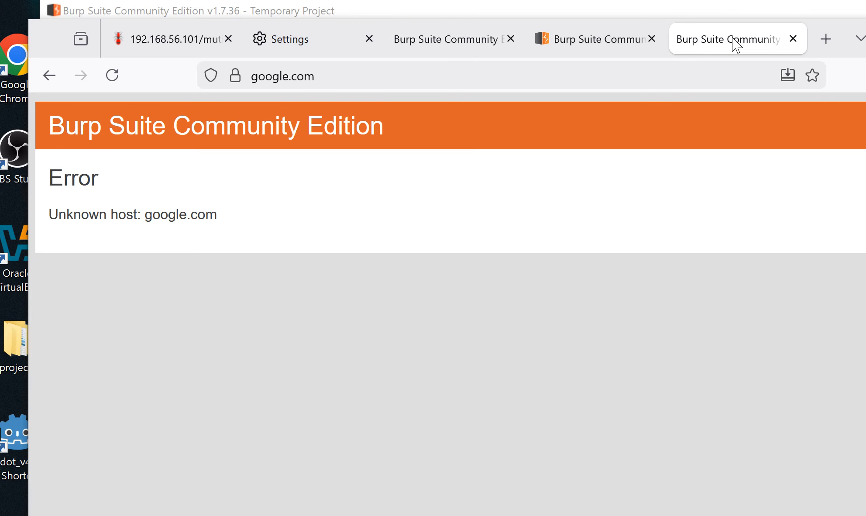